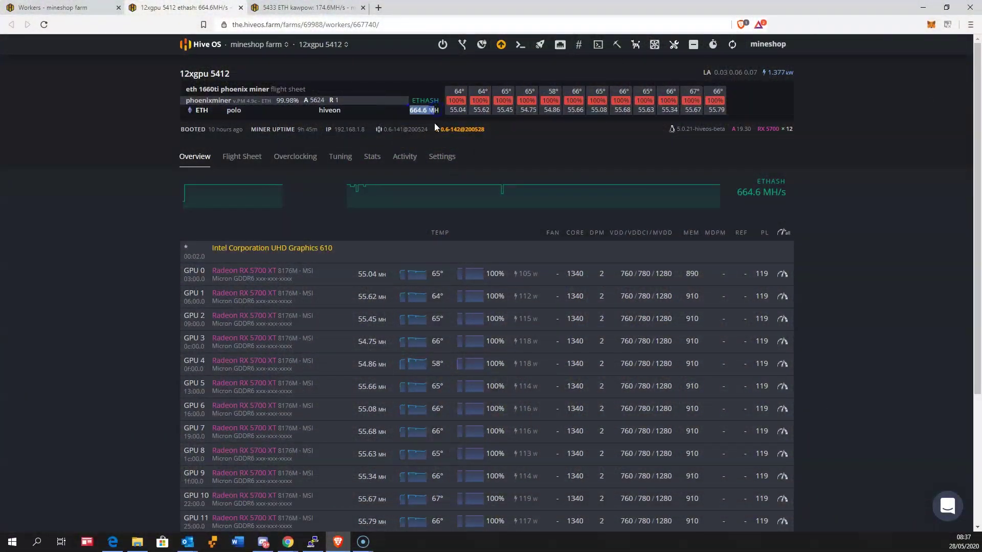
# Review the GPU list and system information on the overview of worker 12xgpu 5412
pyautogui.moveTo(271, 189)
pyautogui.scroll(-3, 429, 293)
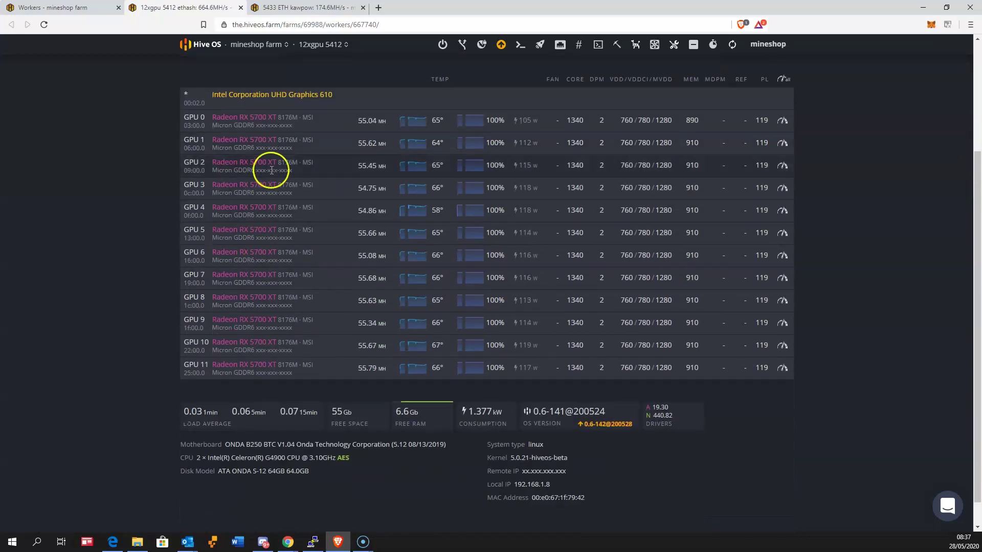
pyautogui.moveTo(176, 94); pyautogui.dragTo(742, 372)
pyautogui.click(861, 350)
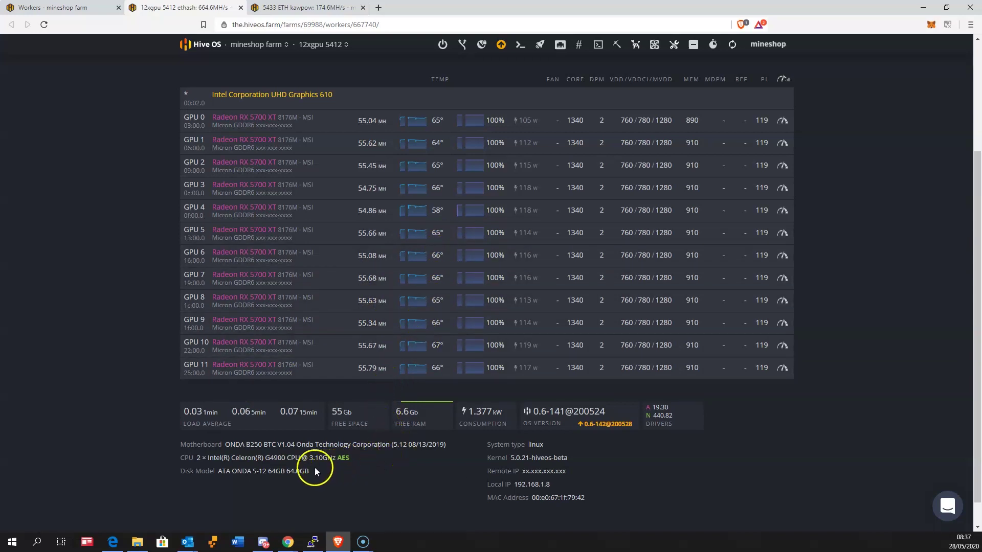
pyautogui.scroll(3, 297, 462)
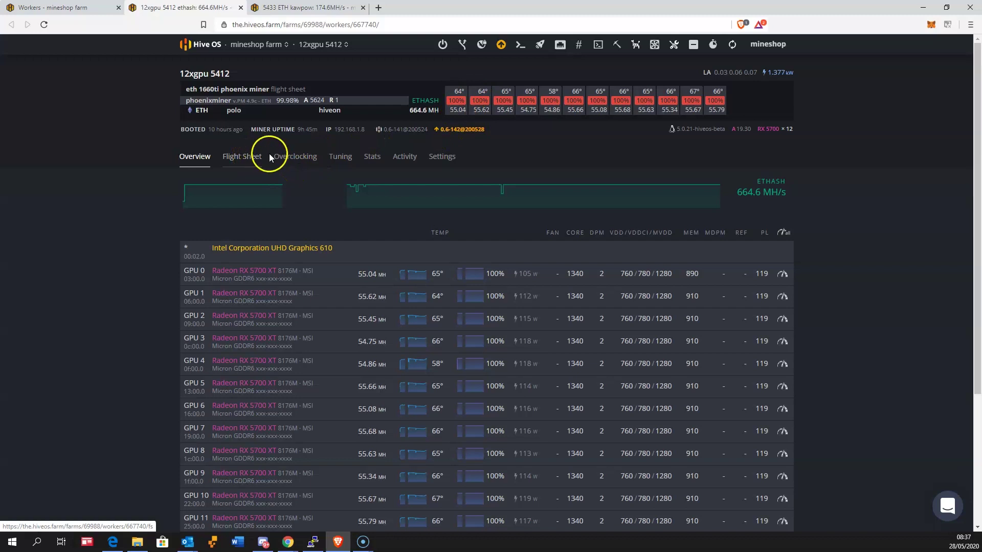
# Inspect the VBIOS flashing options in the overclocking settings of worker 12xgpu 5412 without uploading a ROM file
pyautogui.click(292, 156)
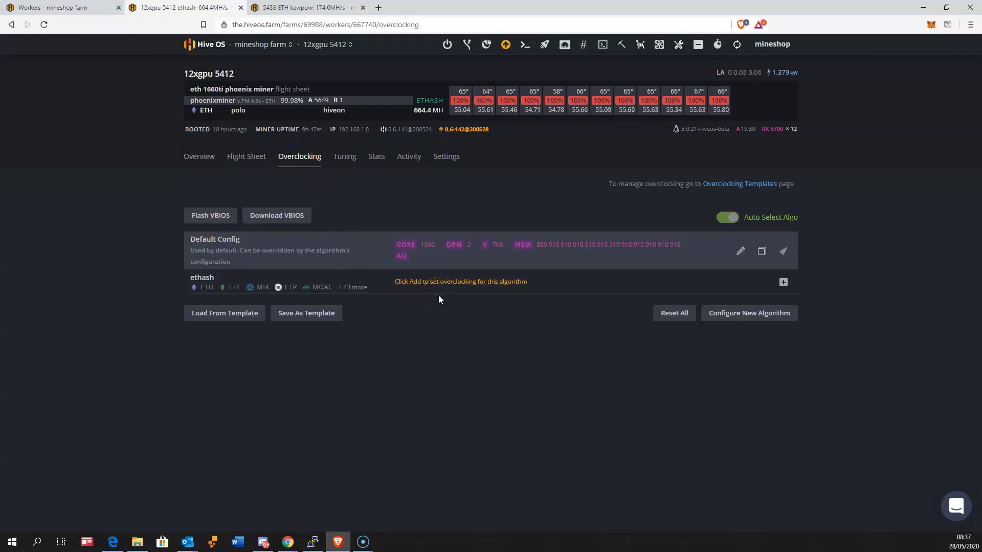
pyautogui.moveTo(185, 103); pyautogui.dragTo(218, 95)
pyautogui.click(195, 98)
pyautogui.click(215, 217)
pyautogui.click(355, 246)
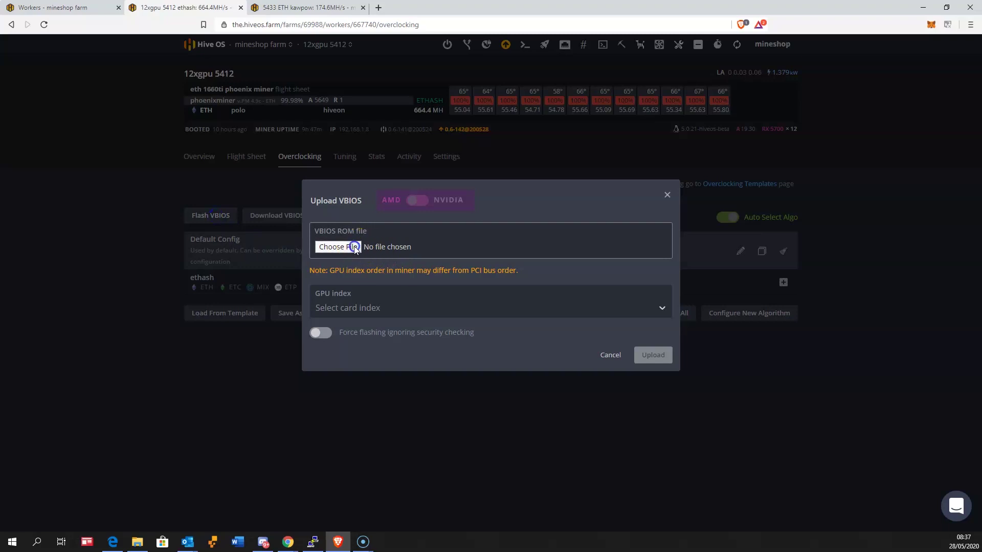
pyautogui.click(479, 8)
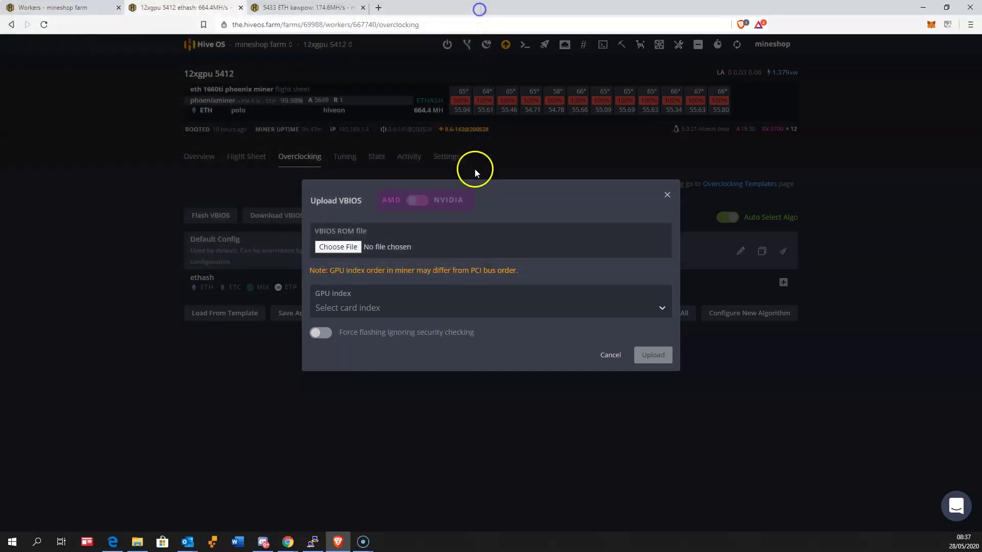
pyautogui.click(394, 317)
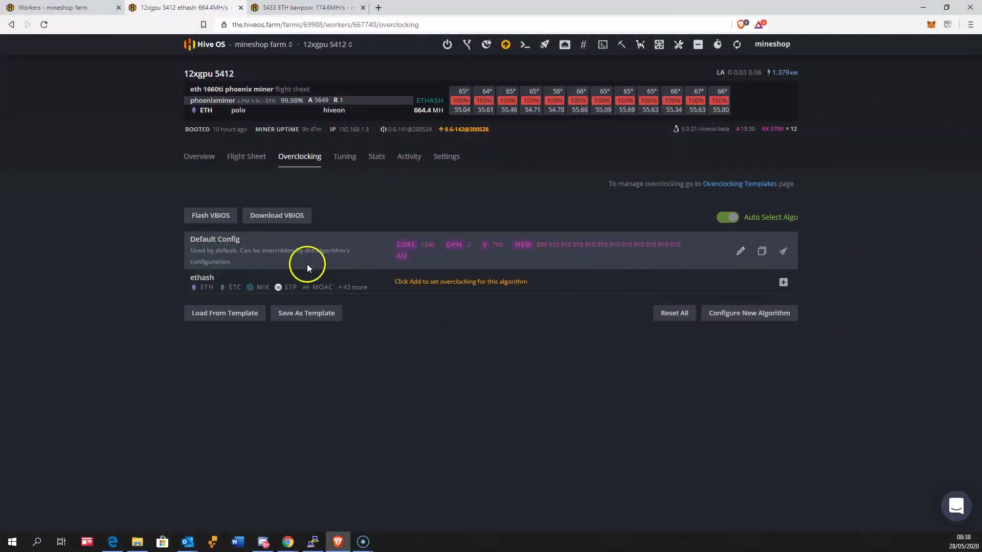
# Examine the Default Config overclock's clock, voltage, power limit and undervolting settings, and leave without saving
pyautogui.click(737, 250)
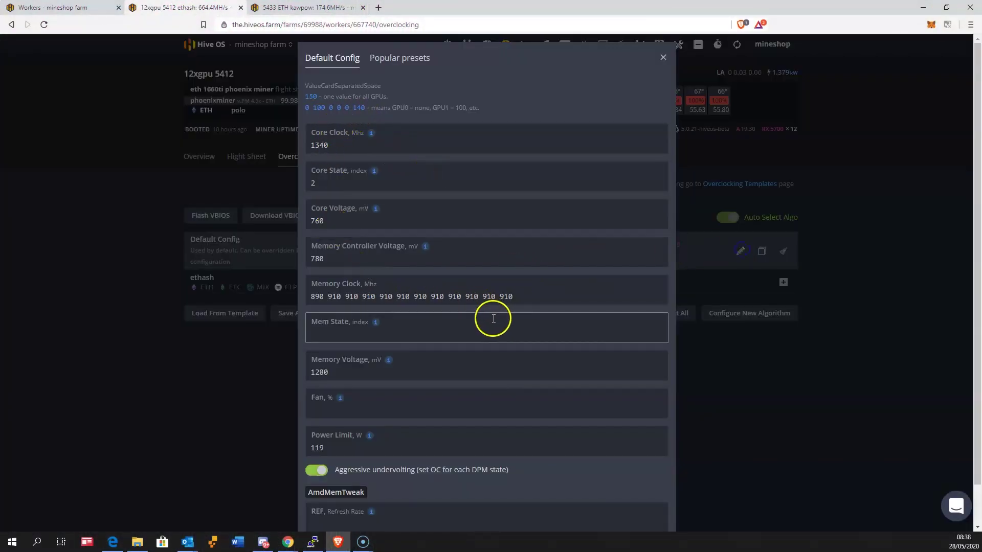
pyautogui.click(377, 376)
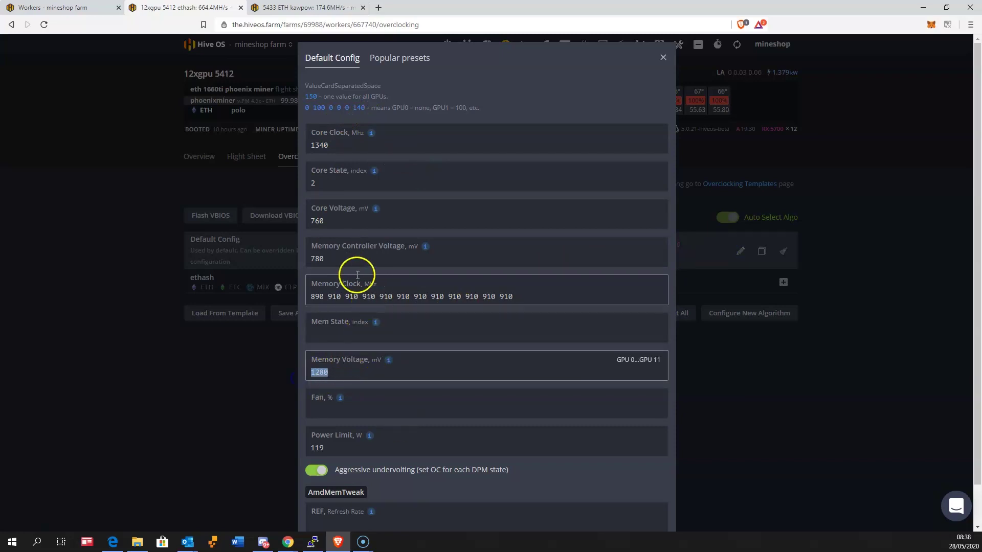
pyautogui.moveTo(354, 258); pyautogui.dragTo(308, 261)
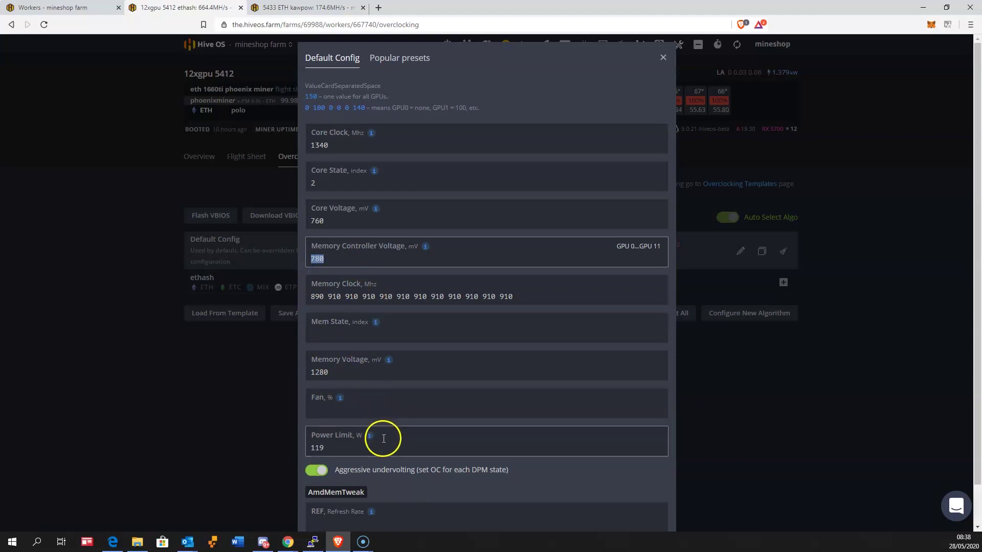
pyautogui.moveTo(381, 447); pyautogui.dragTo(281, 451)
pyautogui.click(409, 436)
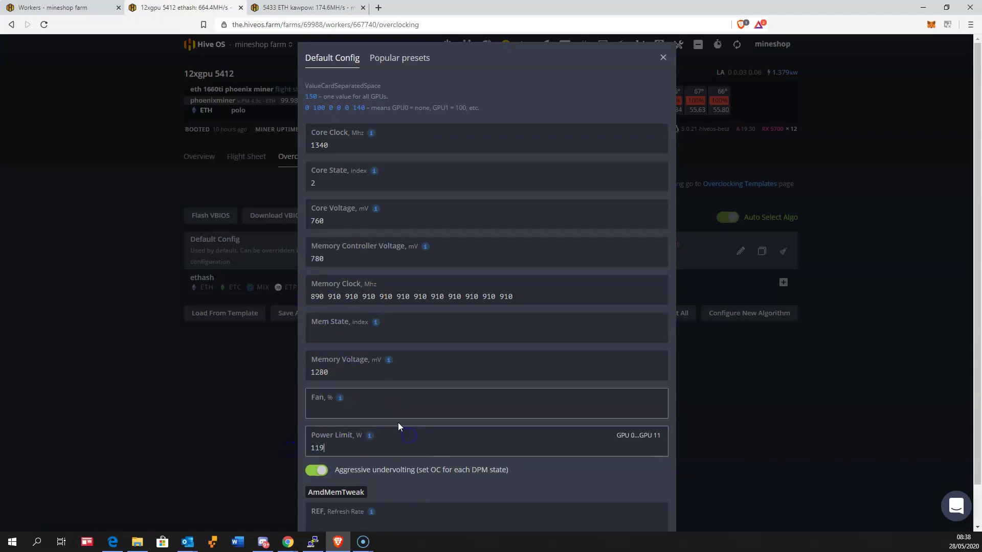
pyautogui.click(346, 145)
pyautogui.click(333, 170)
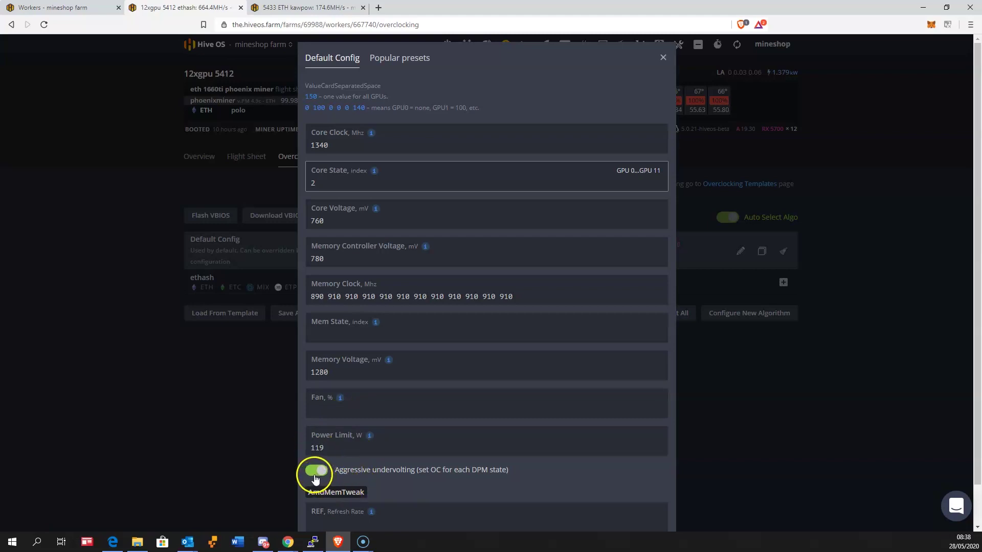
pyautogui.scroll(-1, 369, 471)
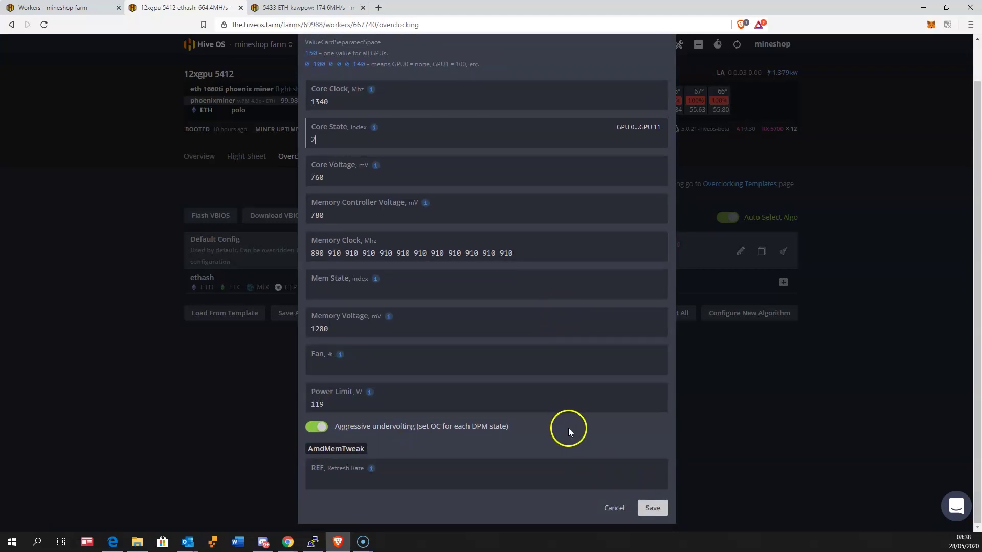
pyautogui.click(613, 510)
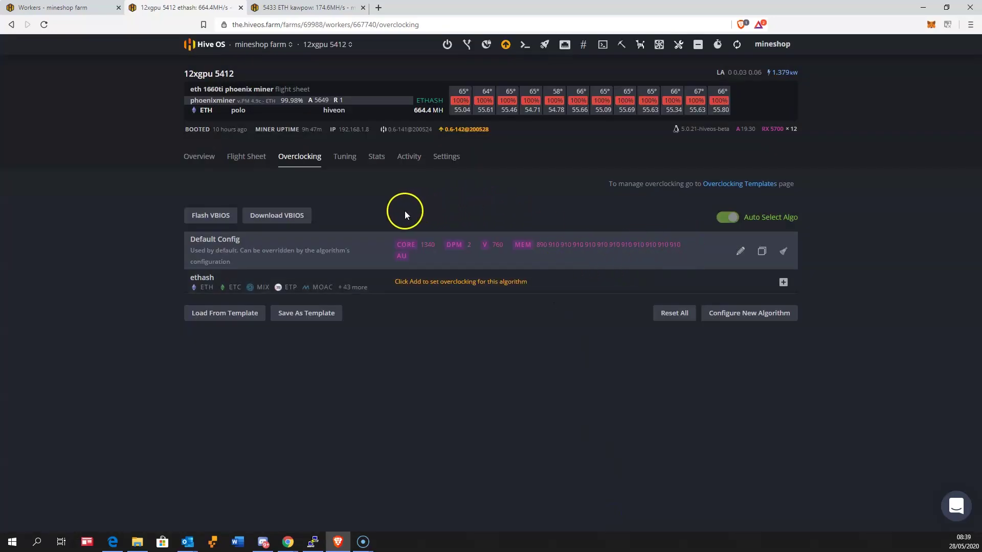
# Browse the popular overclocking presets for the Default Config, filtered to the Radeon RX 5700, without applying one
pyautogui.click(741, 251)
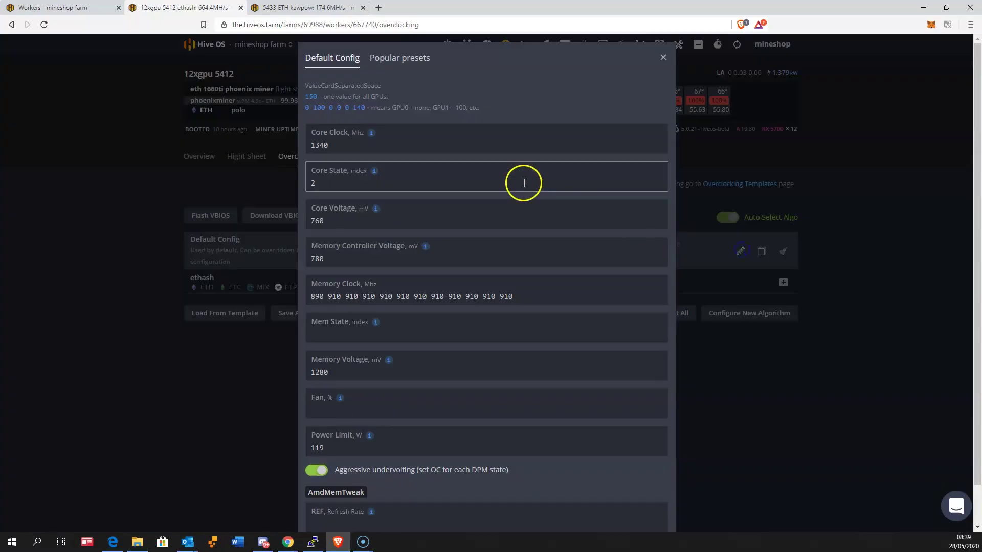
pyautogui.click(405, 61)
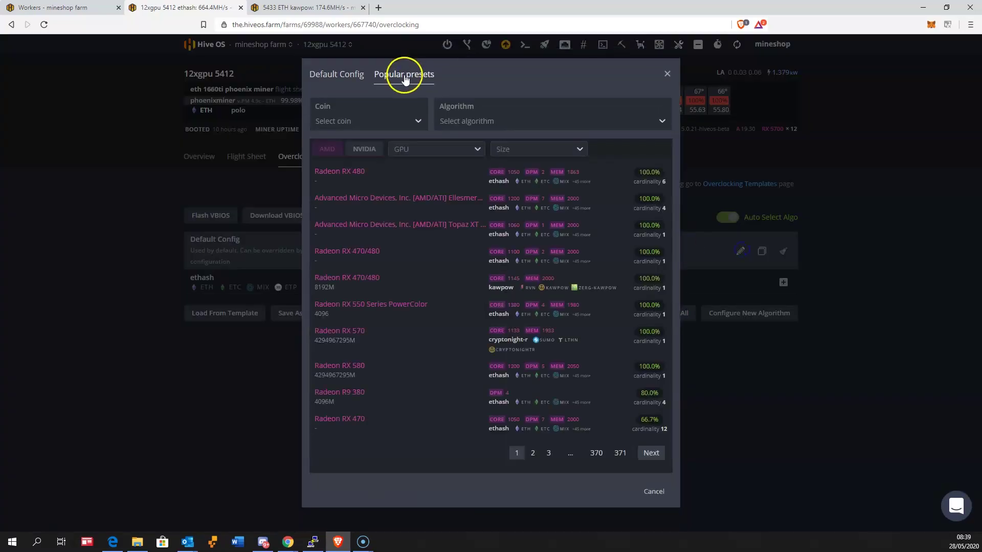
pyautogui.click(418, 148)
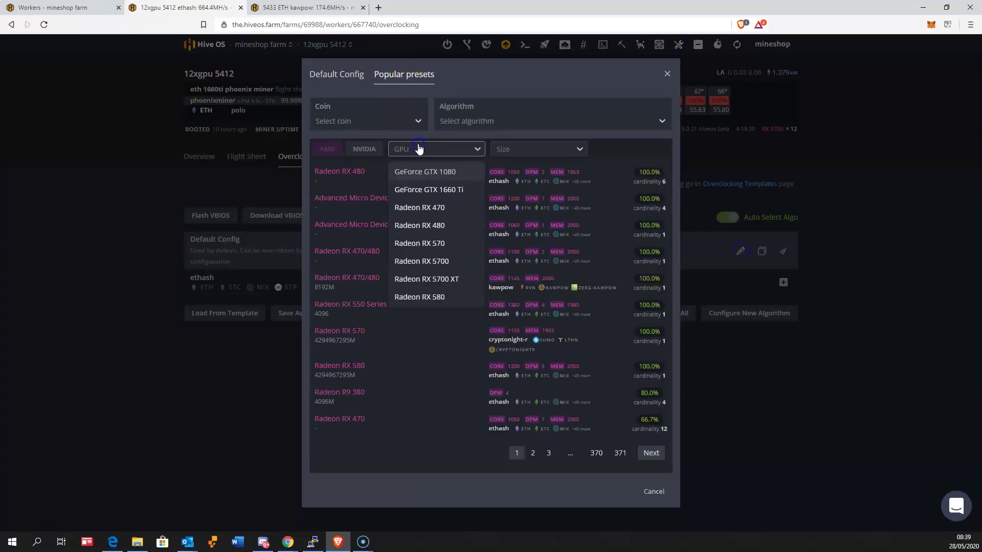
pyautogui.click(431, 259)
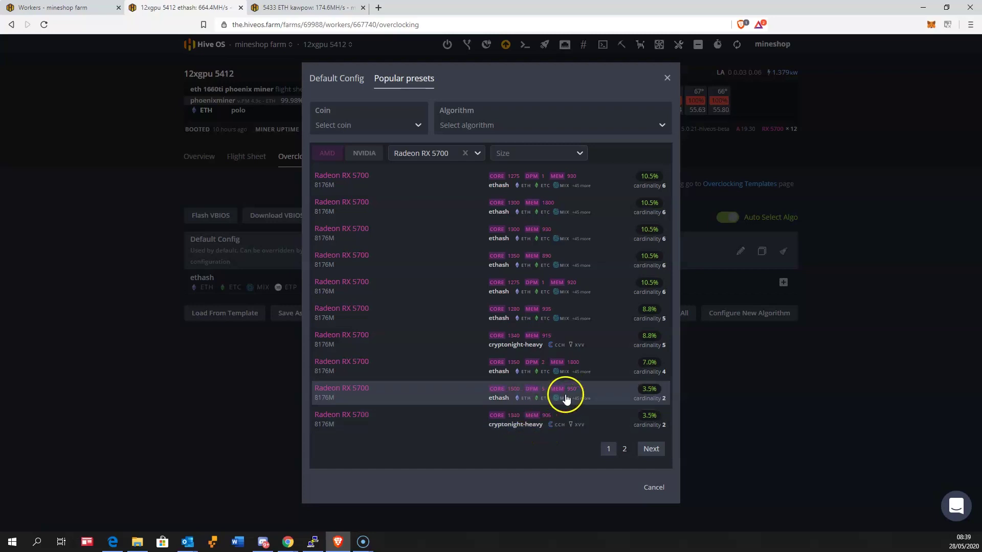
pyautogui.click(666, 78)
# Check the power consumption on the 12xgpu 5412 overview and the total hashrate of worker 5433 ETH
pyautogui.click(199, 156)
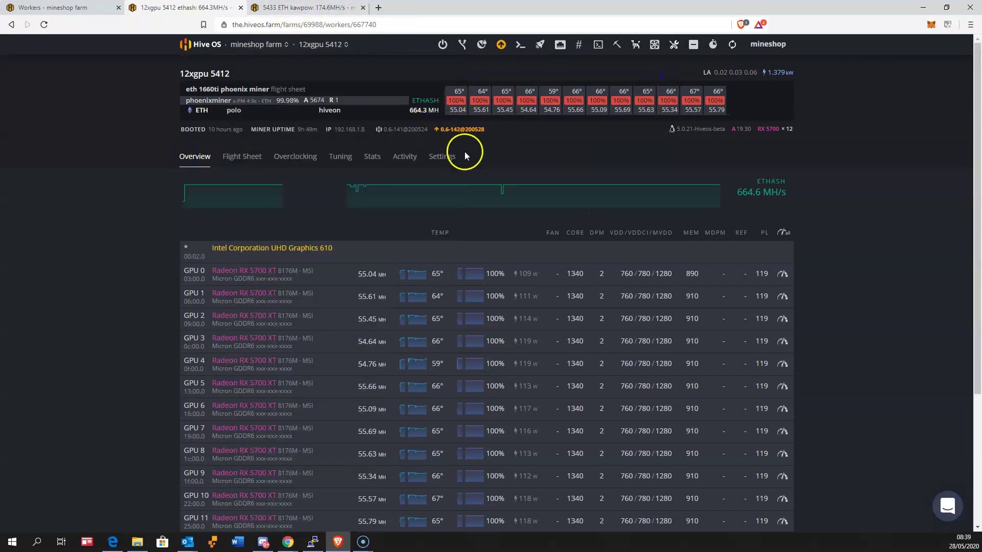
pyautogui.scroll(-3, 521, 213)
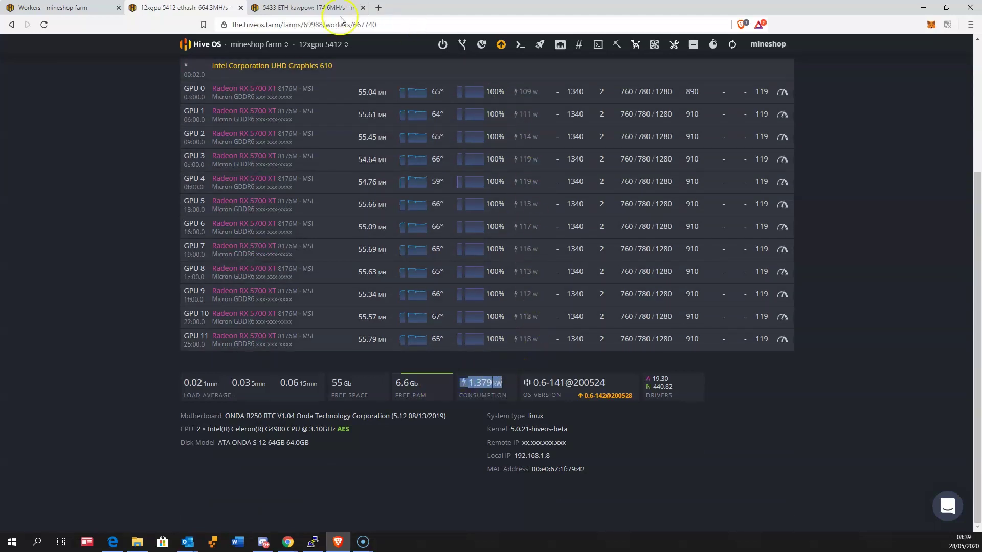
pyautogui.click(293, 10)
pyautogui.click(317, 44)
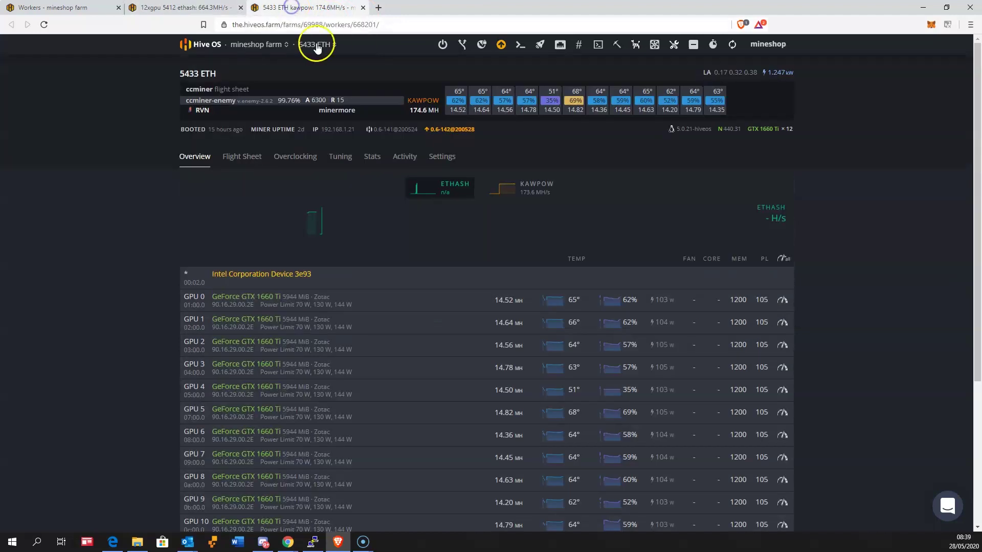
pyautogui.click(476, 204)
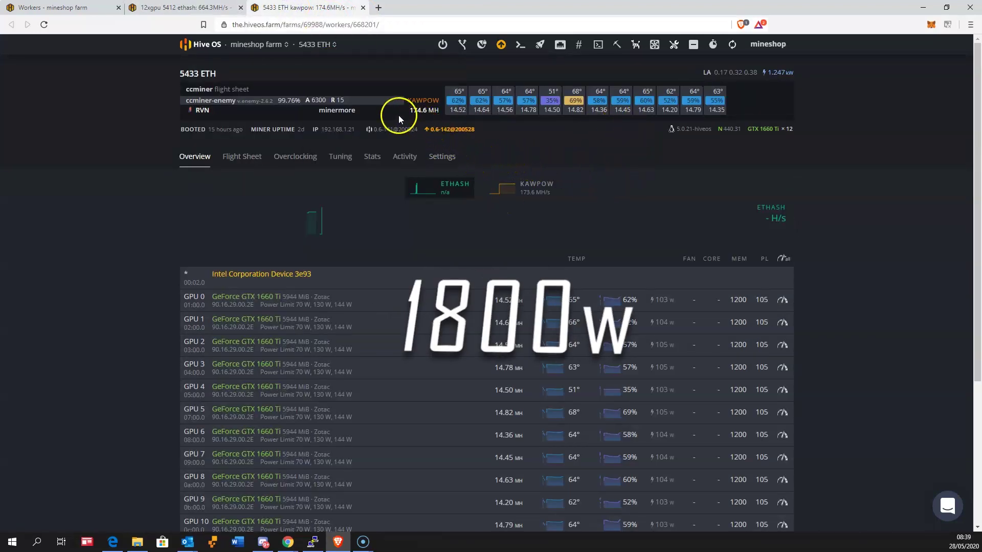
pyautogui.moveTo(441, 117); pyautogui.dragTo(409, 111)
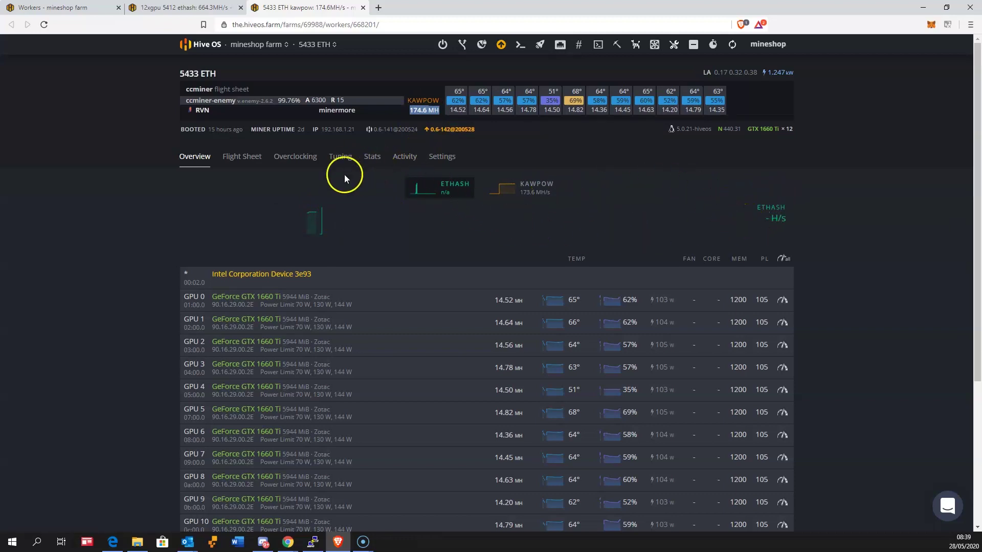
# Review the 5433 ETH worker's flight sheet, KawPow hashrate graph and GPU list
pyautogui.scroll(-5, 278, 210)
pyautogui.scroll(5, 278, 209)
pyautogui.click(233, 158)
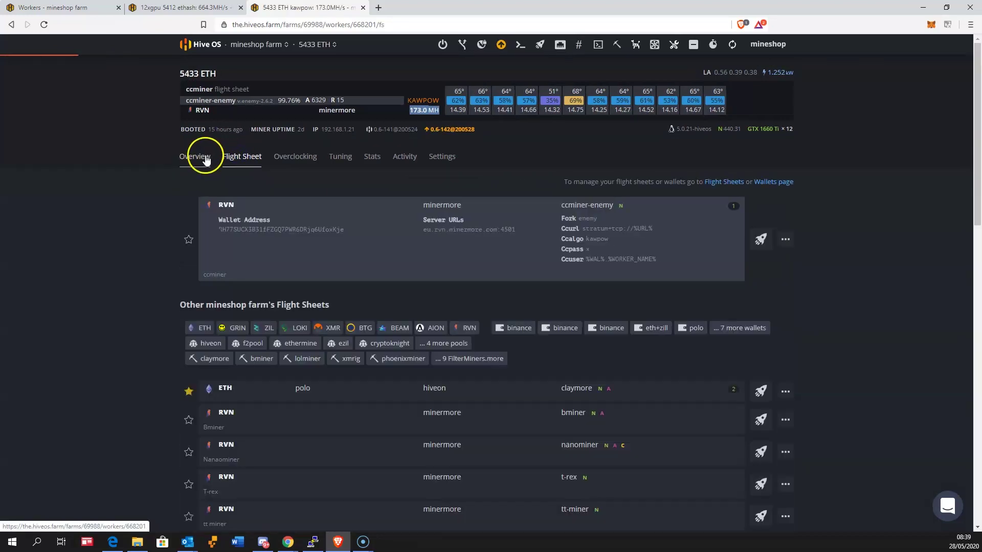
pyautogui.click(208, 158)
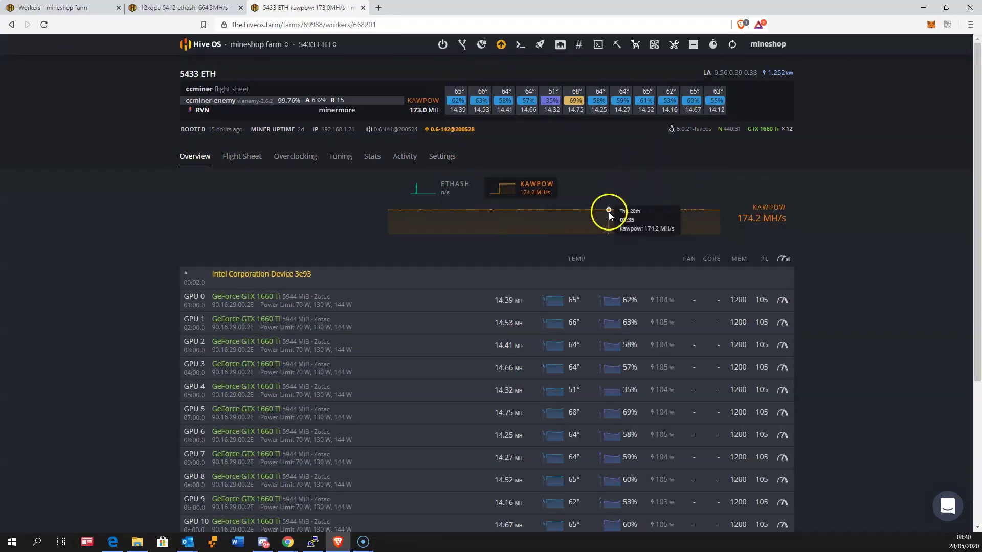
pyautogui.scroll(-3, 631, 234)
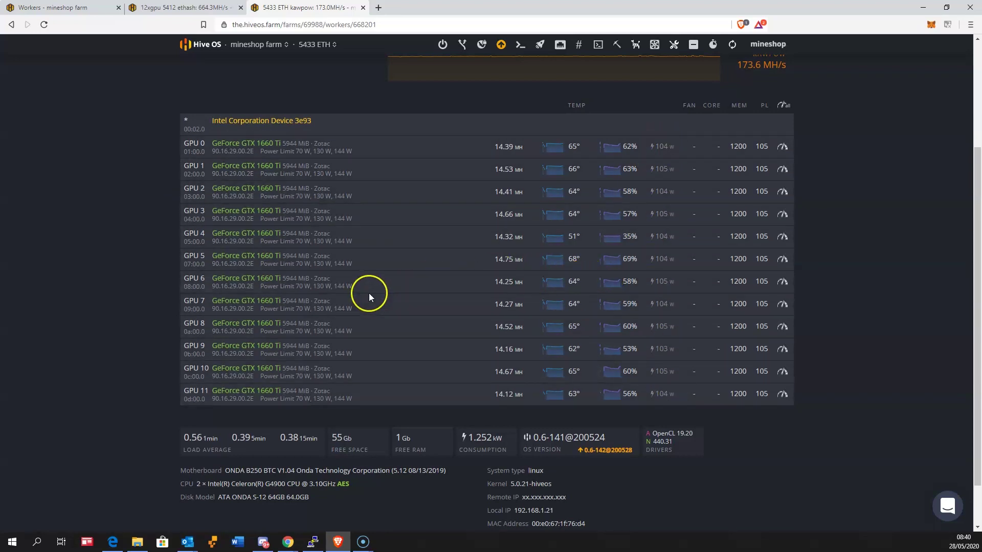
pyautogui.scroll(3, 370, 293)
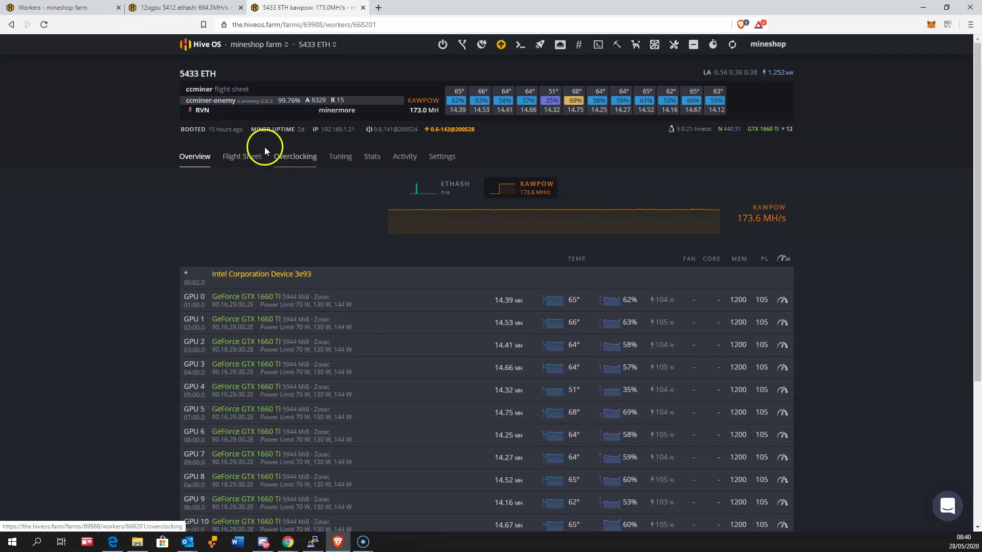
# Check the miner used by 5433 ETH and its kawpow overclock's memory clock and power limit, without changing them
pyautogui.moveTo(180, 99); pyautogui.dragTo(238, 99)
pyautogui.click(244, 126)
pyautogui.click(295, 159)
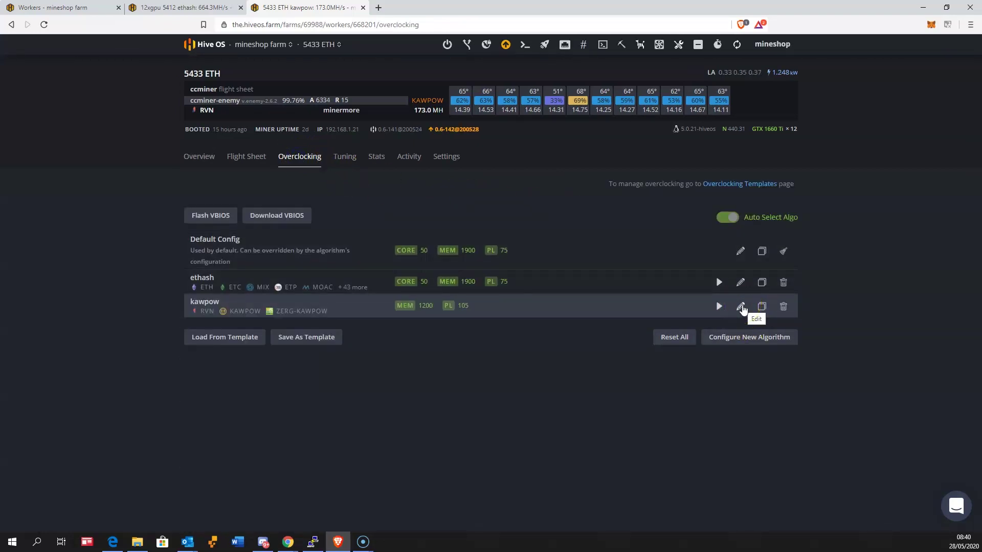
pyautogui.click(741, 307)
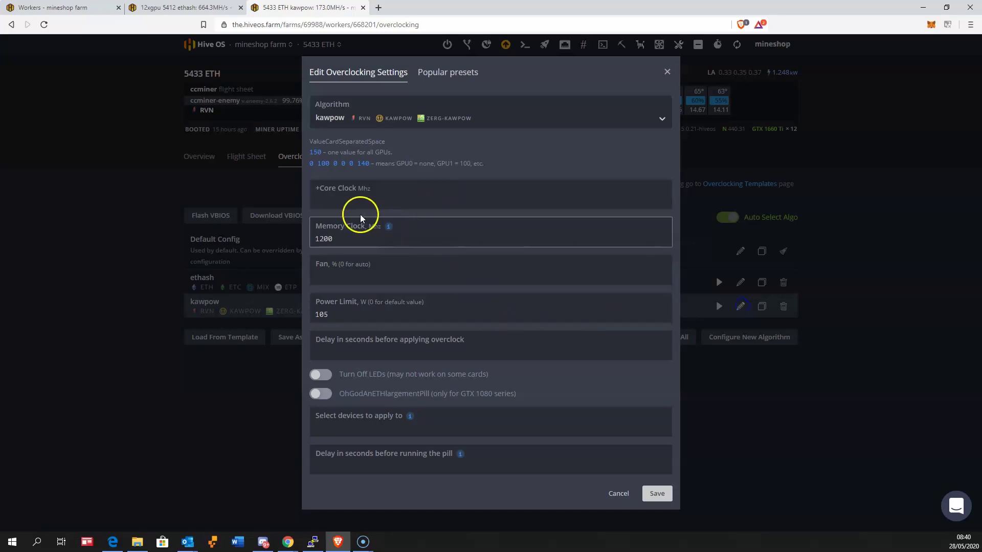
pyautogui.doubleClick(343, 237)
pyautogui.doubleClick(335, 316)
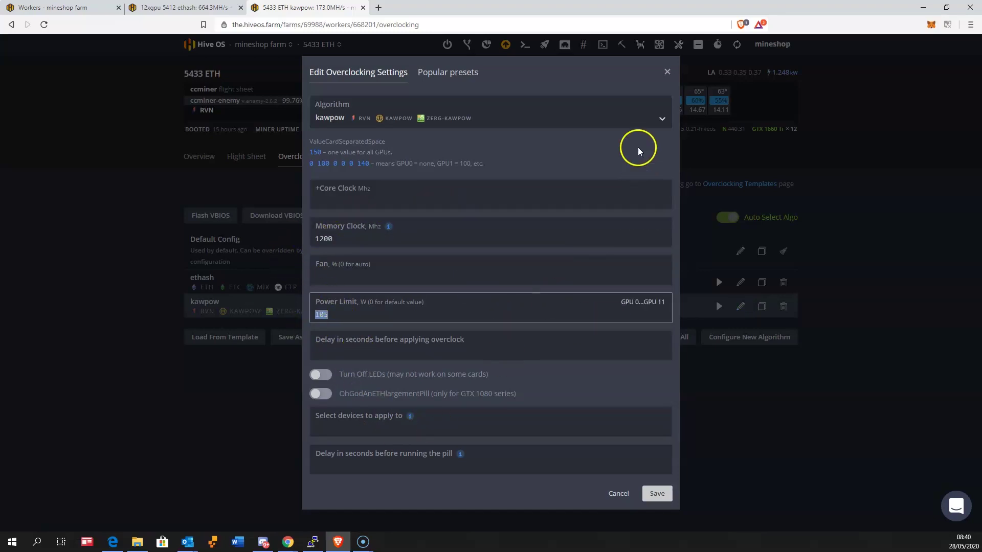
pyautogui.click(667, 72)
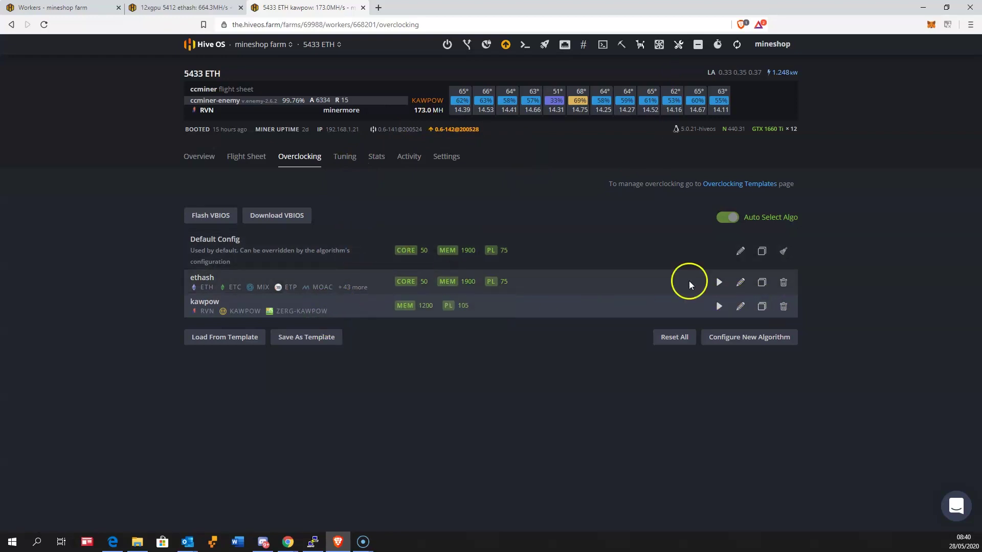
# Browse the popular kawpow overclocking presets filtered to the GeForce GTX 1660 Ti
pyautogui.click(741, 306)
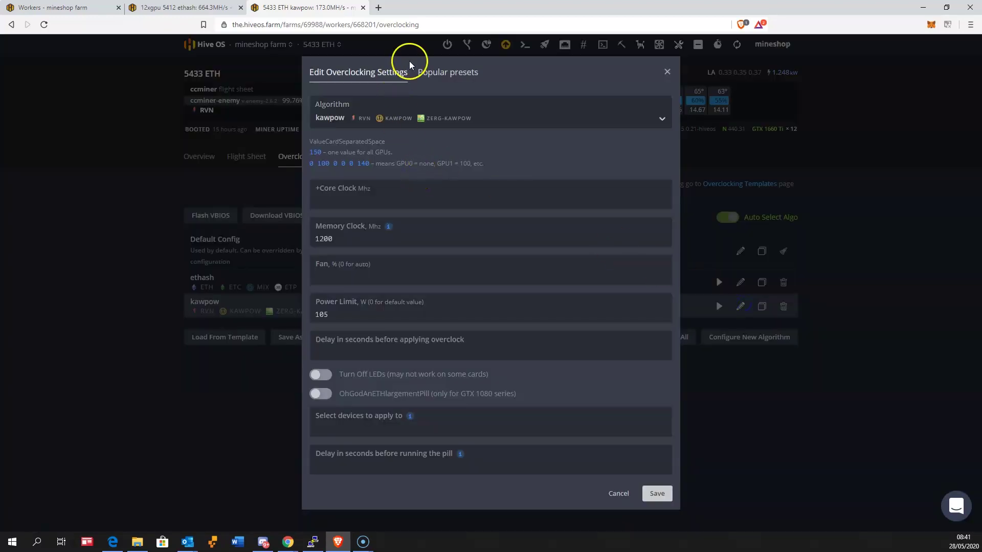
pyautogui.click(446, 75)
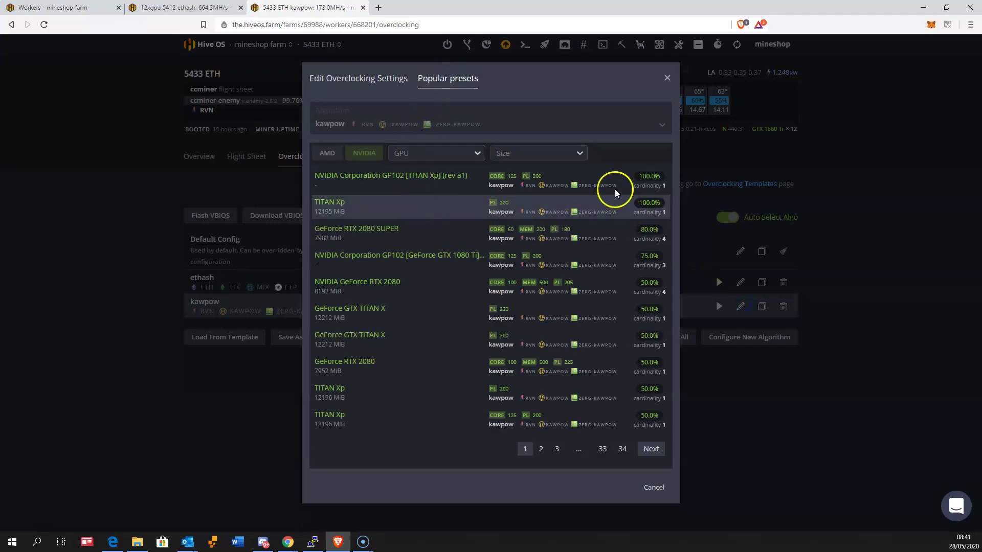
pyautogui.click(436, 155)
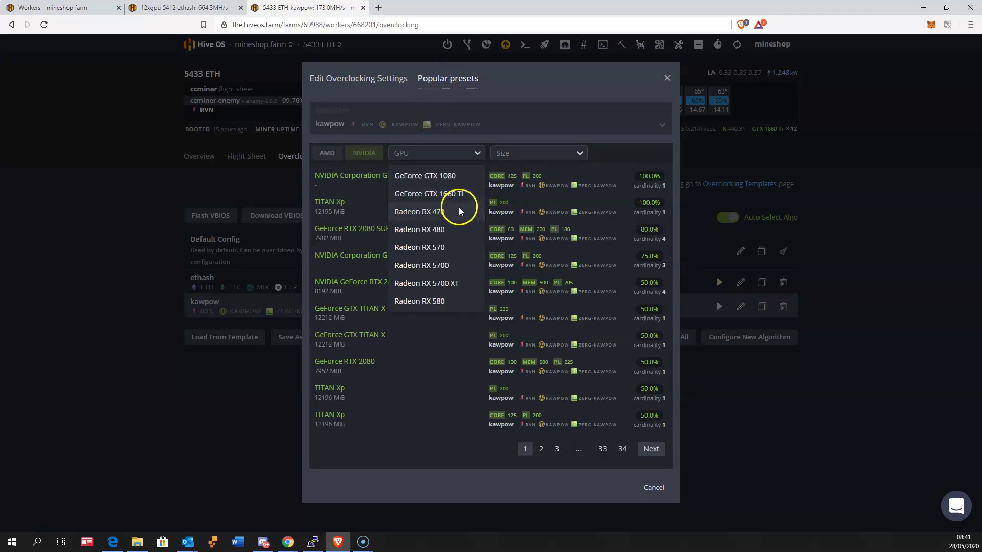
pyautogui.click(436, 195)
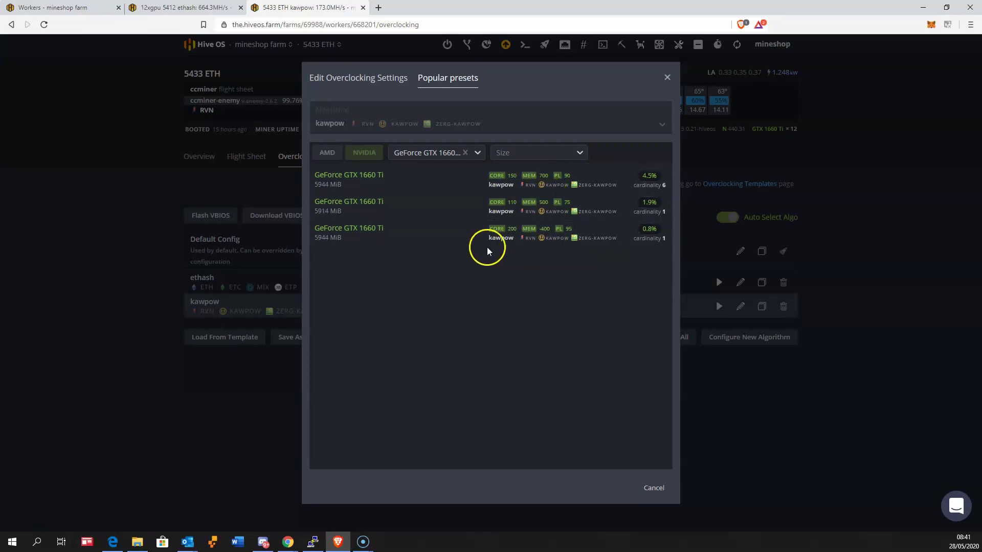
# Close the popular overclocking presets without applying one and return to the 5433 ETH worker's overview
pyautogui.click(673, 77)
pyautogui.click(668, 78)
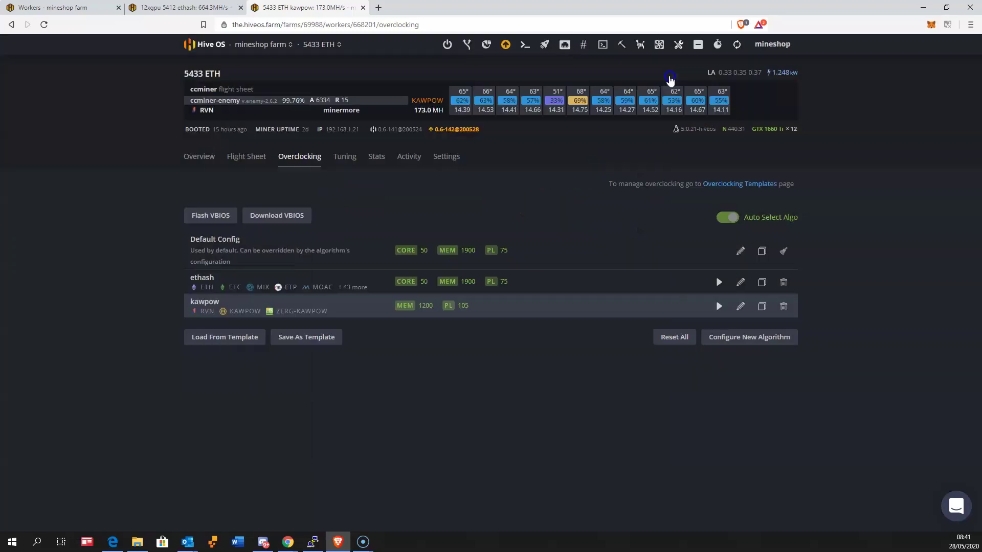
pyautogui.click(260, 45)
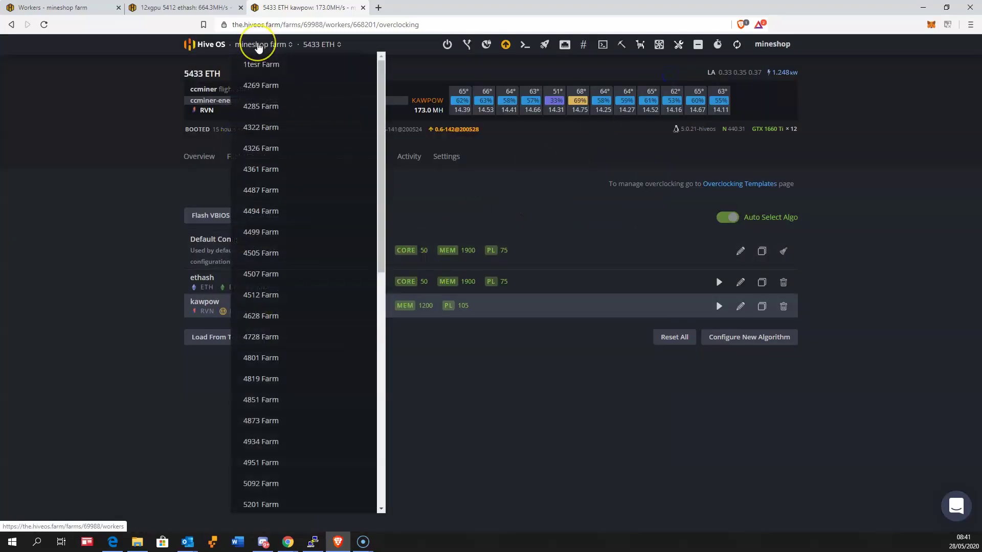
pyautogui.click(181, 193)
pyautogui.click(199, 157)
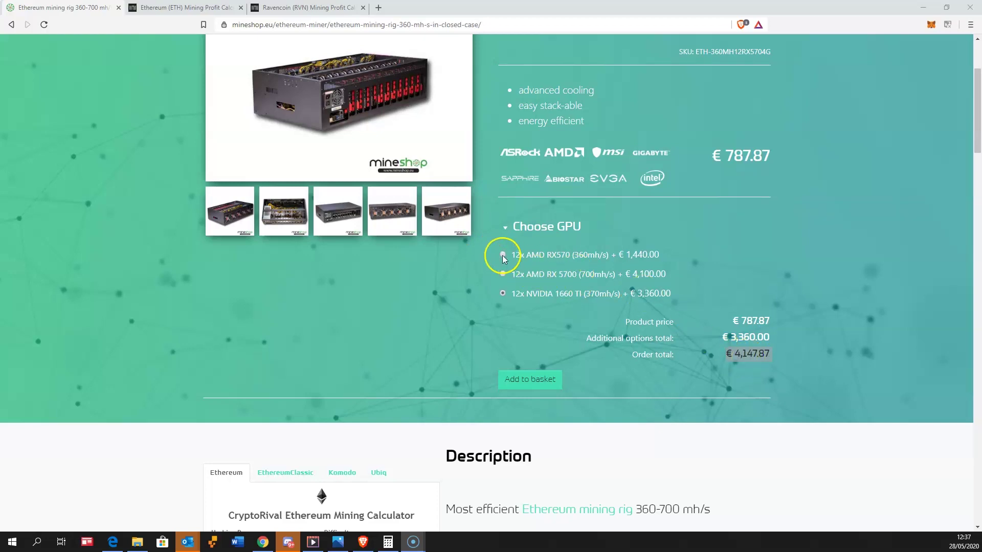
# Choose the 12x AMD RX 5700 option for the mineshop rig and calculate Ethereum profit in WhatToMine for 670 Mh/s at 1800 W
pyautogui.click(502, 275)
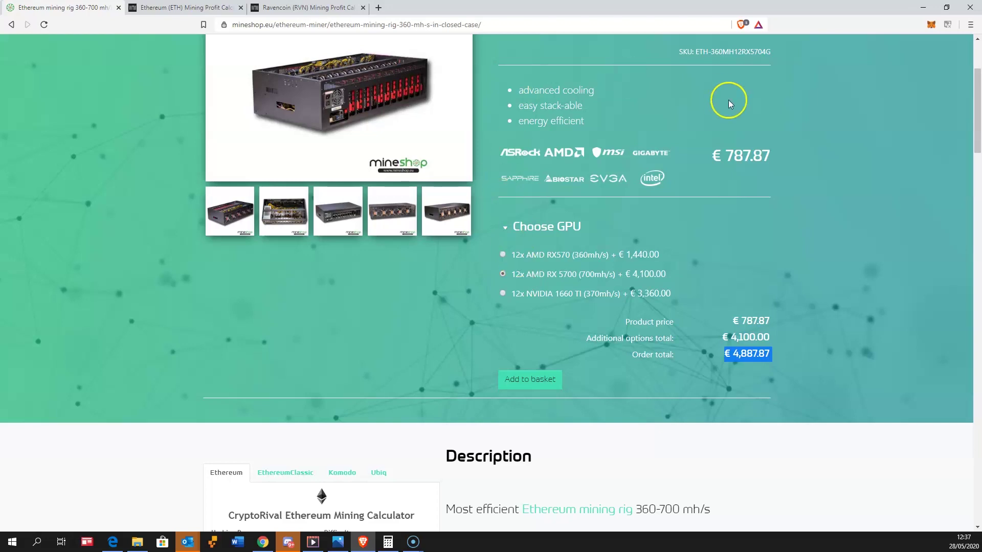
pyautogui.click(164, 11)
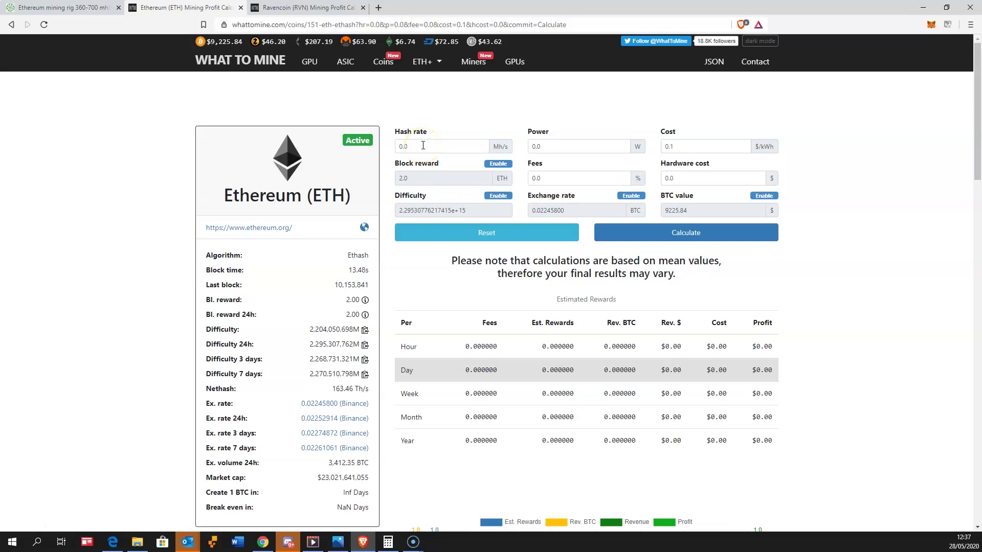
pyautogui.moveTo(423, 145); pyautogui.dragTo(376, 145)
pyautogui.write('6')
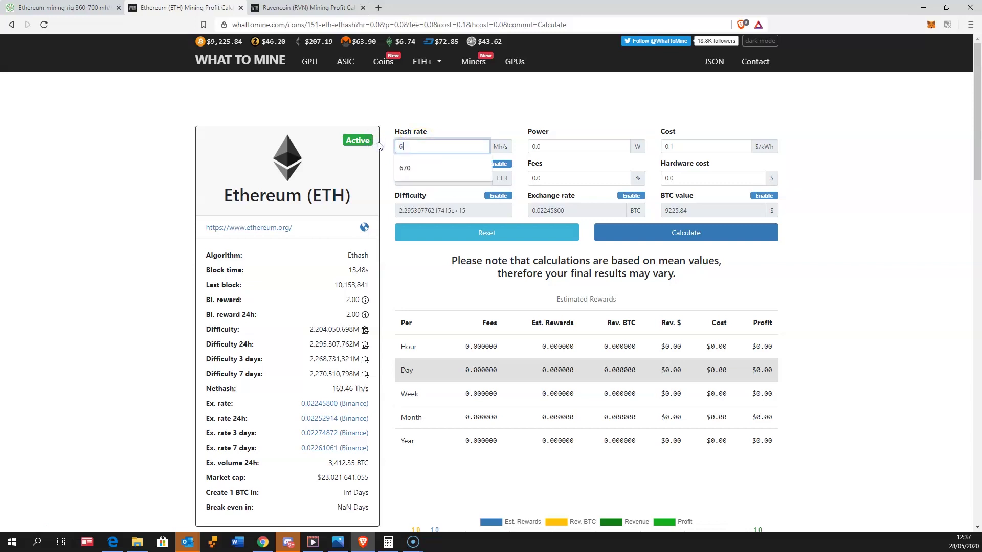
pyautogui.write('70')
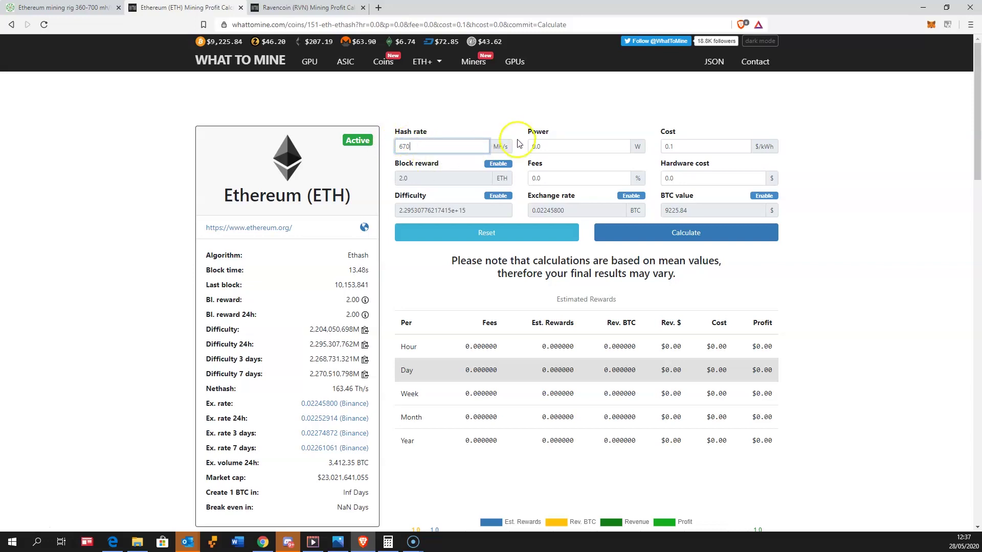
pyautogui.press('Tab')
pyautogui.write('1800')
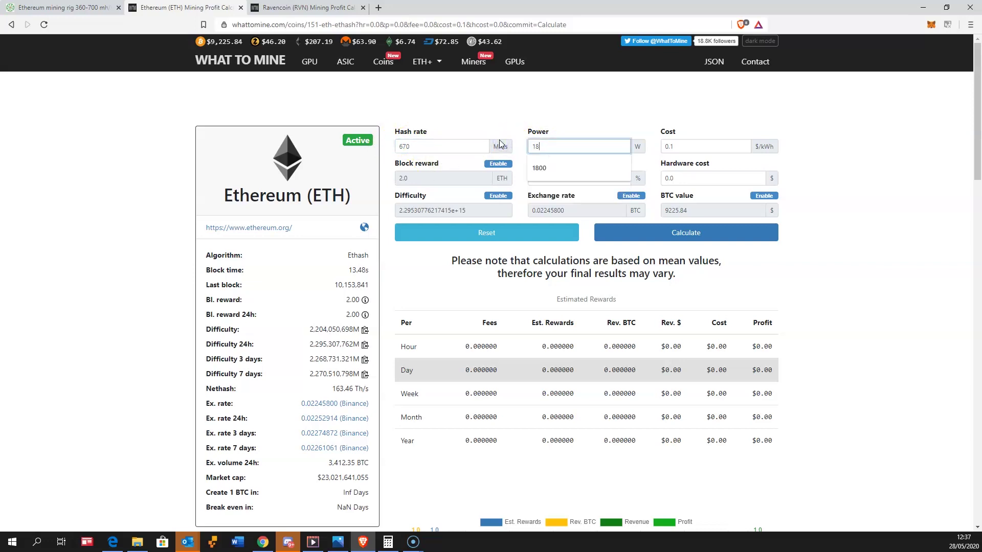
pyautogui.click(650, 228)
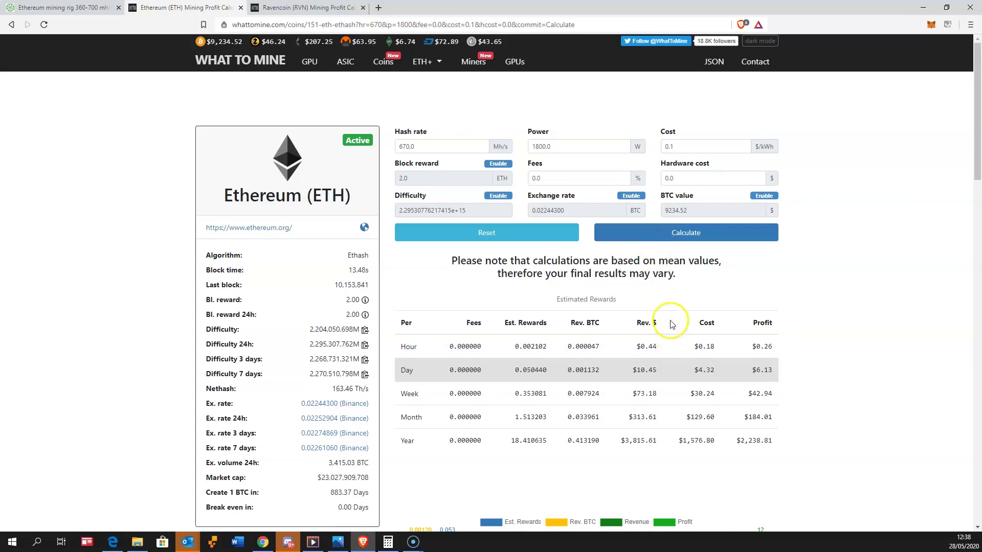
# Check the daily revenue and profit in the Ethereum estimate, and look at the Ravencoin calculator
pyautogui.moveTo(657, 372); pyautogui.dragTo(619, 369)
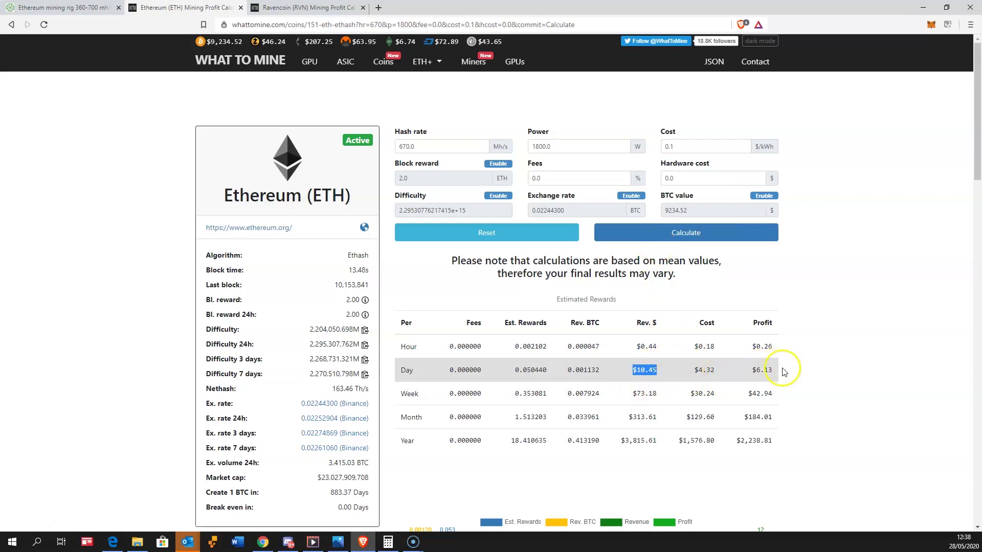
pyautogui.moveTo(784, 372); pyautogui.dragTo(752, 371)
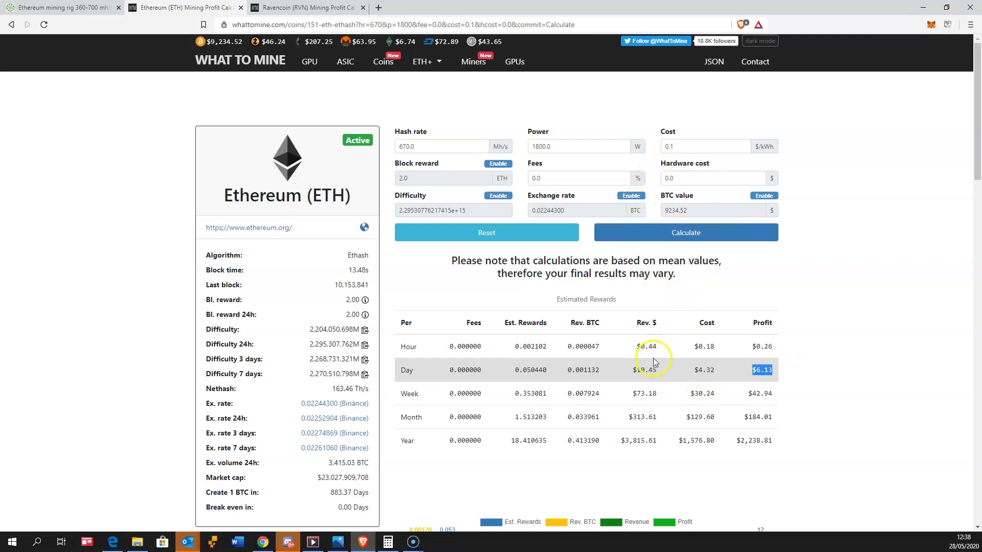
pyautogui.moveTo(659, 371); pyautogui.dragTo(651, 370)
pyautogui.click(307, 7)
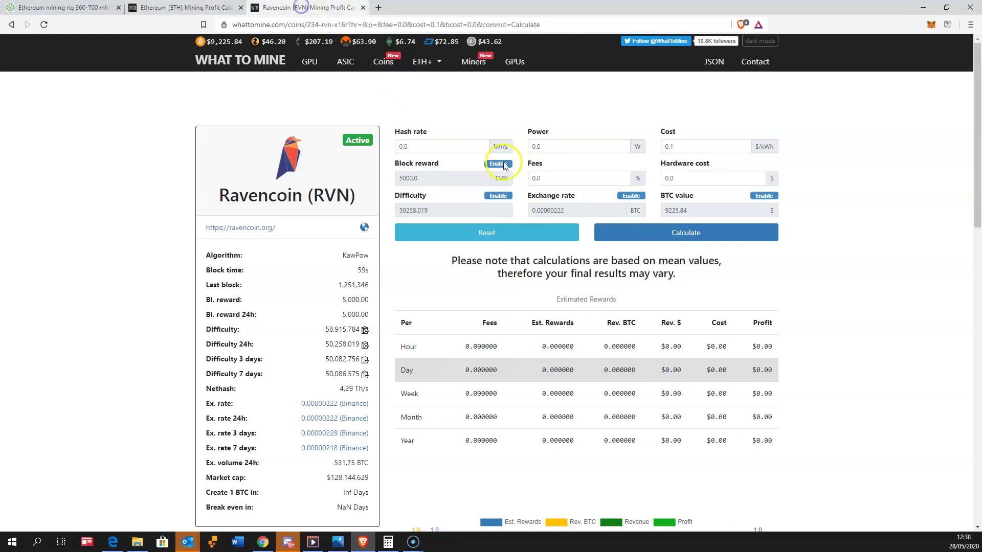
pyautogui.click(426, 146)
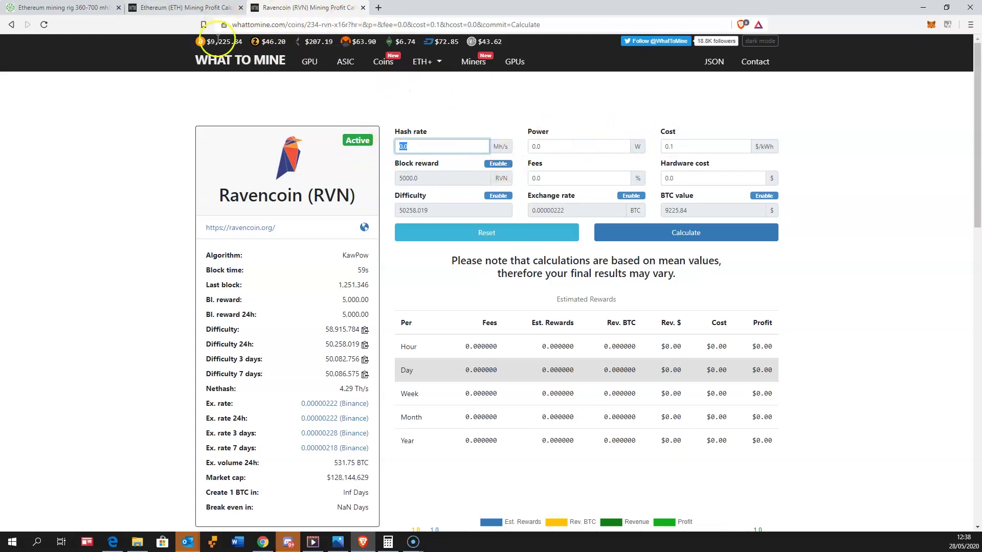
# Recalculate the Ethereum profit with a hash rate of 330 Mh/s and highlight the daily revenue
pyautogui.click(200, 8)
pyautogui.doubleClick(409, 146)
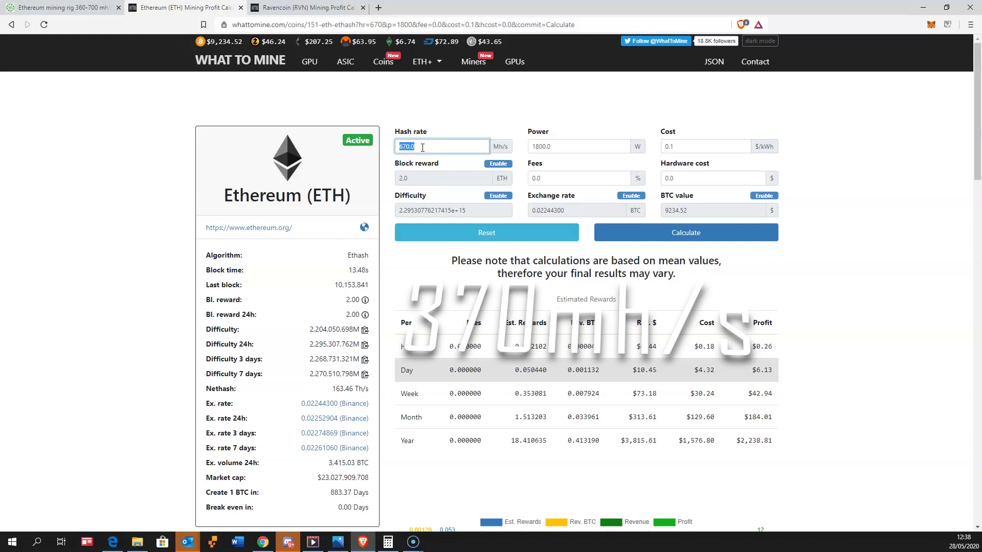
pyautogui.write('330')
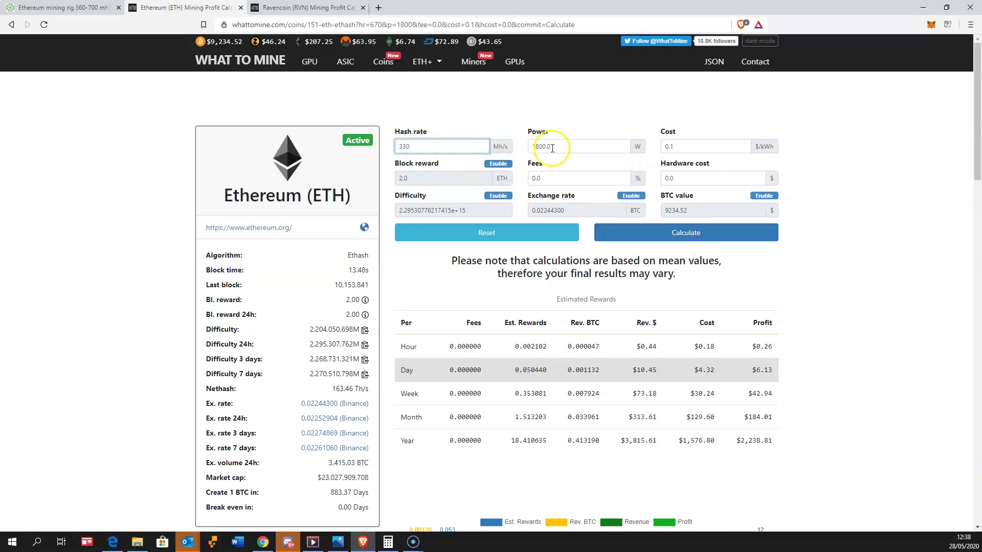
pyautogui.click(690, 241)
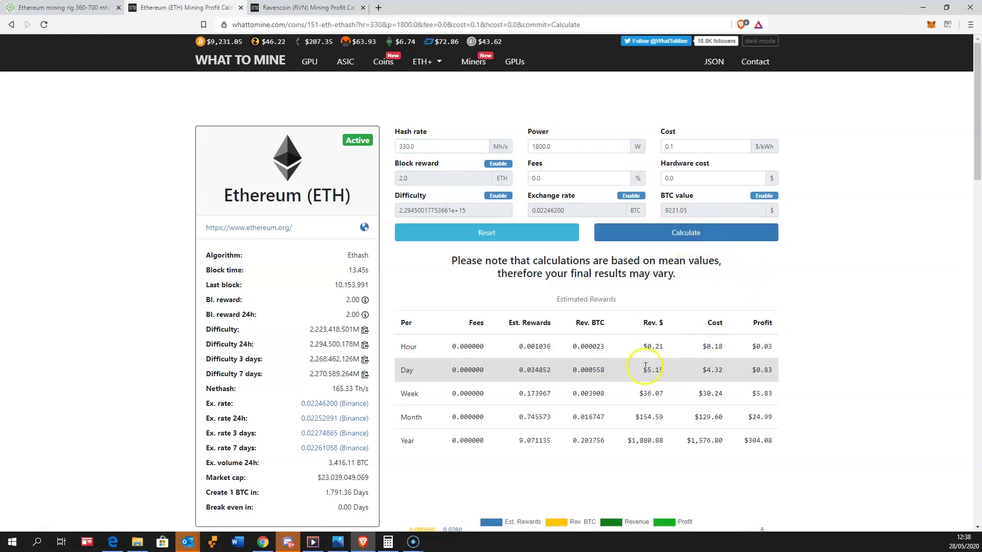
pyautogui.moveTo(643, 371); pyautogui.dragTo(667, 374)
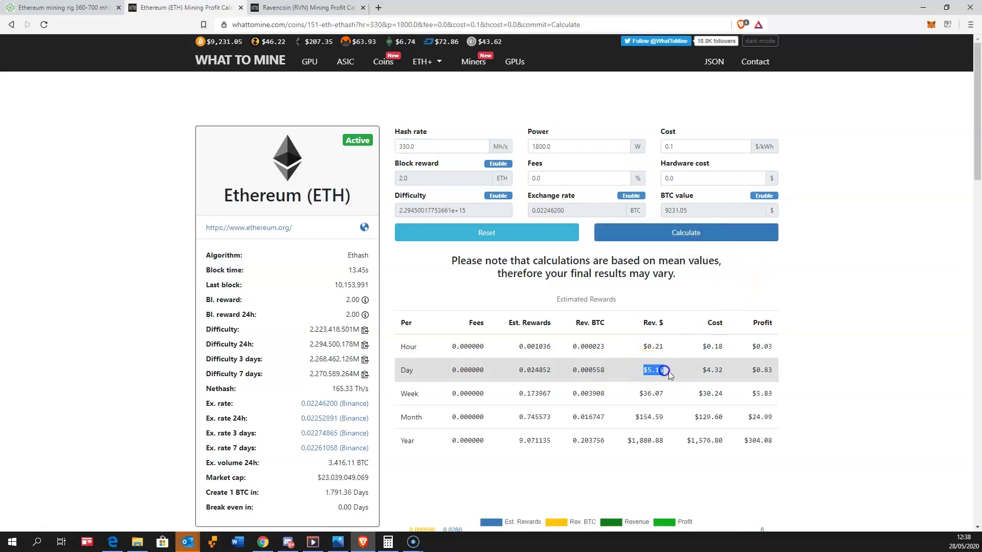
# Calculate the Ravencoin profit for 180 Mh/s at 1400 W and highlight the daily revenue
pyautogui.click(294, 11)
pyautogui.click(430, 152)
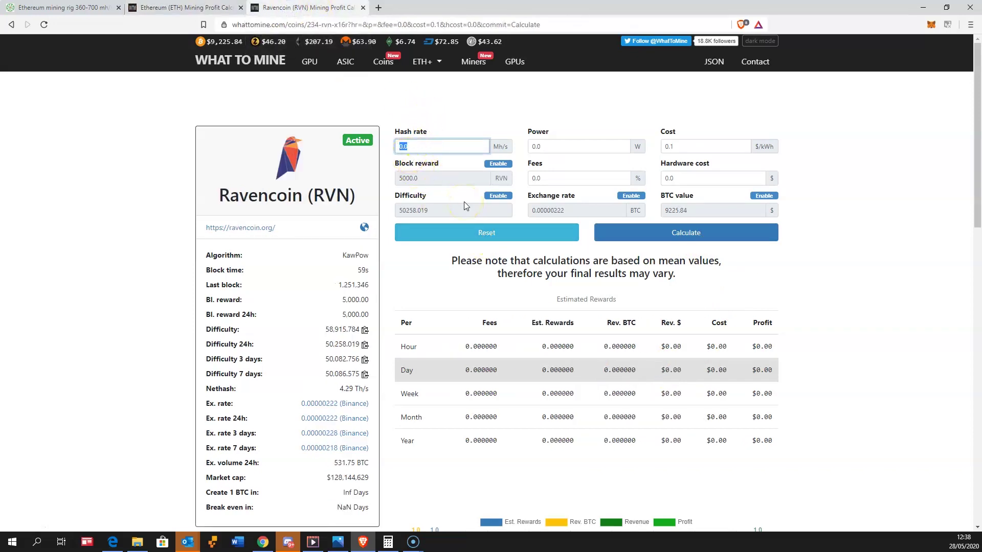
pyautogui.write('180')
pyautogui.click(555, 151)
pyautogui.write('1400')
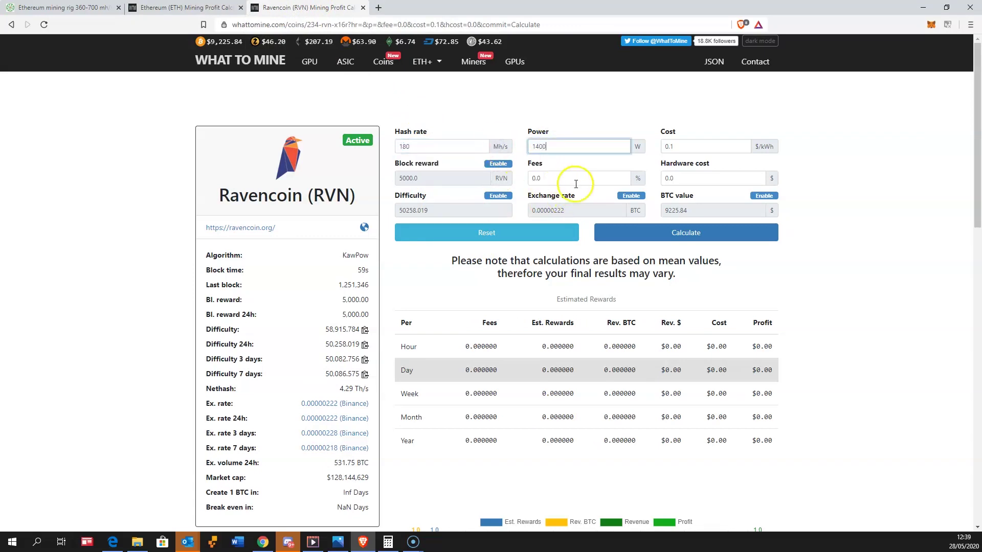
pyautogui.click(652, 234)
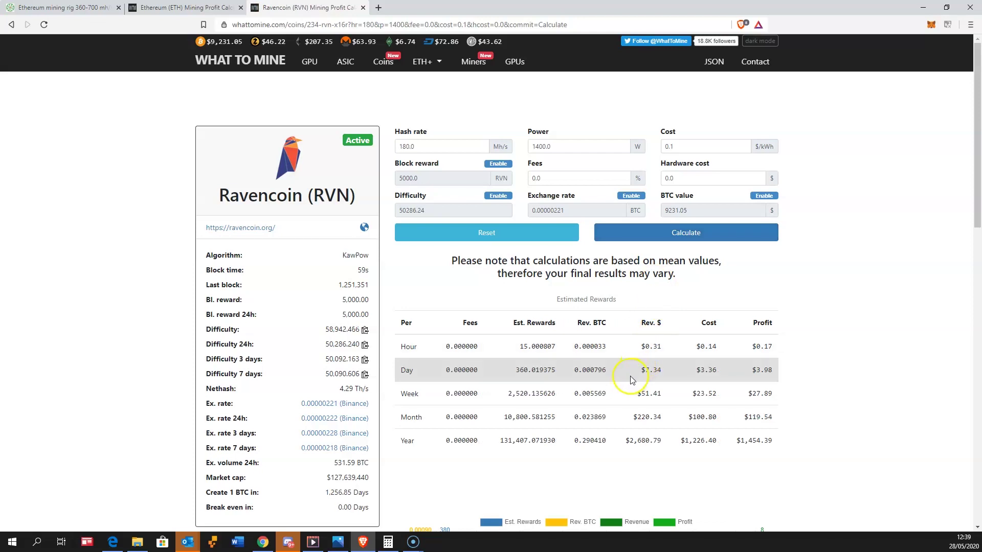
pyautogui.moveTo(638, 373); pyautogui.dragTo(676, 378)
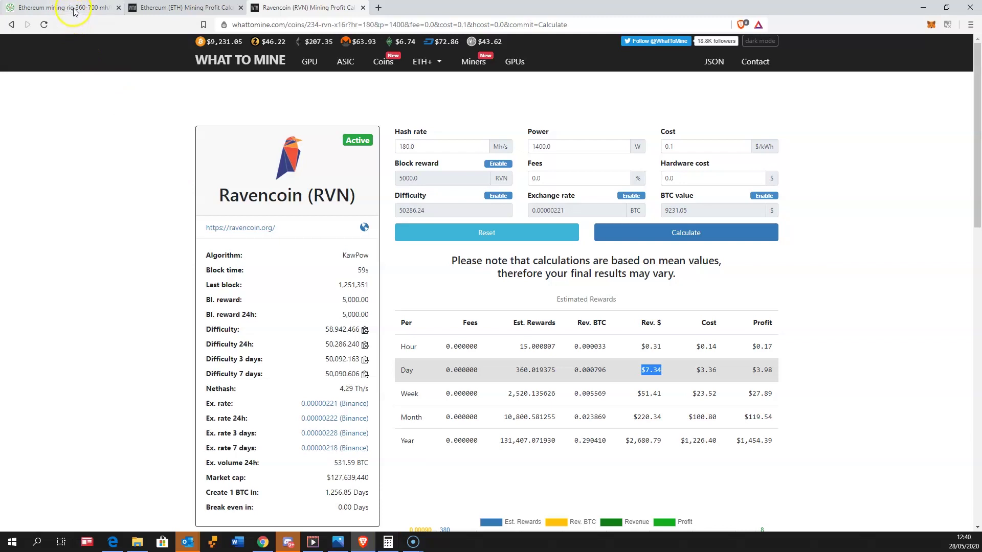
# Set the Ethereum calculator's hash rate to 670 Mh/s and recalculate the estimated rewards
pyautogui.click(180, 10)
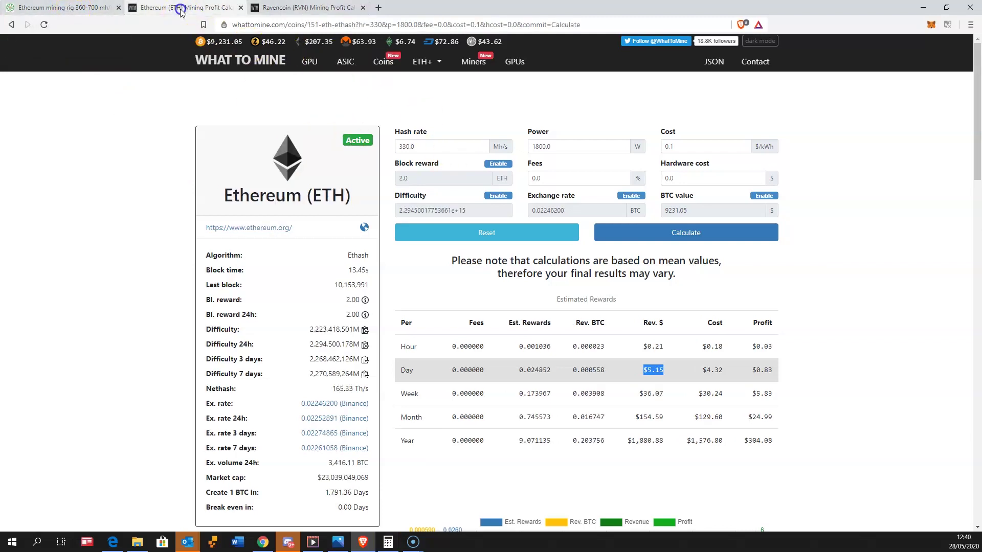
pyautogui.moveTo(430, 147); pyautogui.dragTo(355, 137)
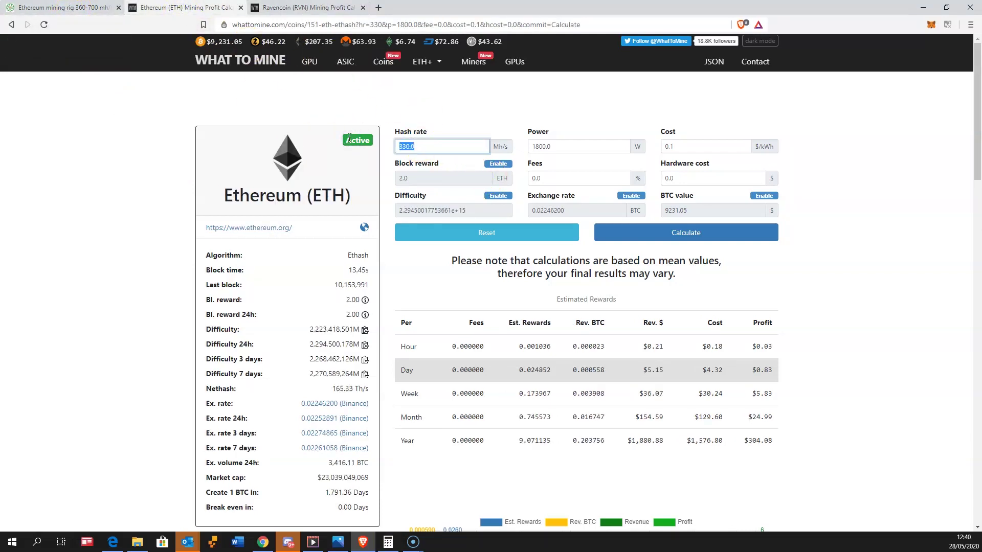
pyautogui.write('670')
pyautogui.click(725, 241)
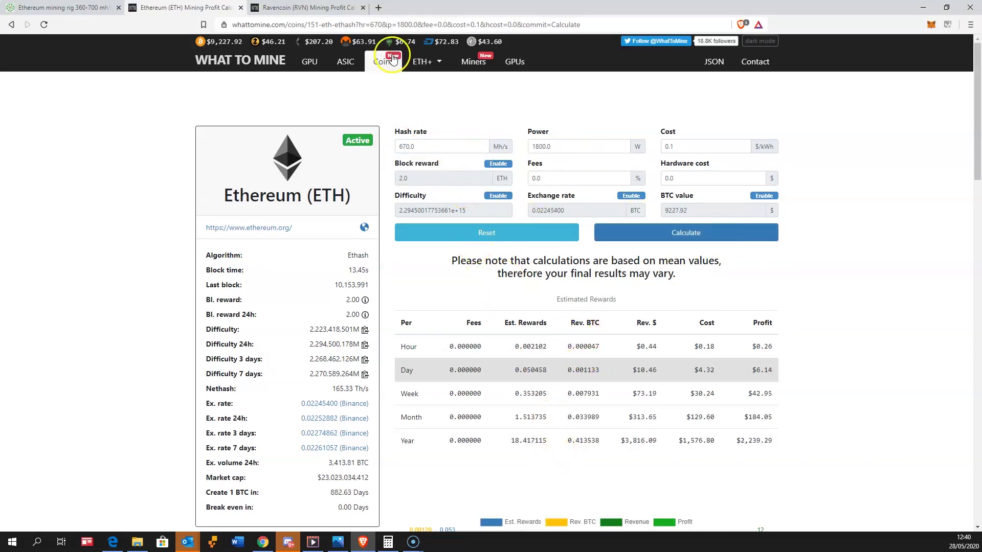
# Look up the RX 5700 rig's order total on the mineshop page and enter 4887 in the Windows Calculator
pyautogui.click(89, 9)
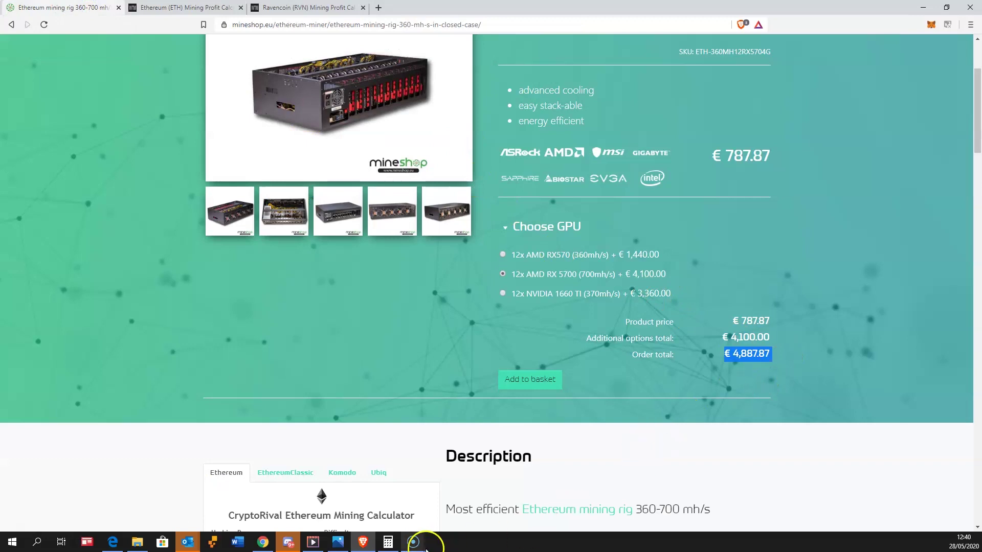
pyautogui.click(391, 540)
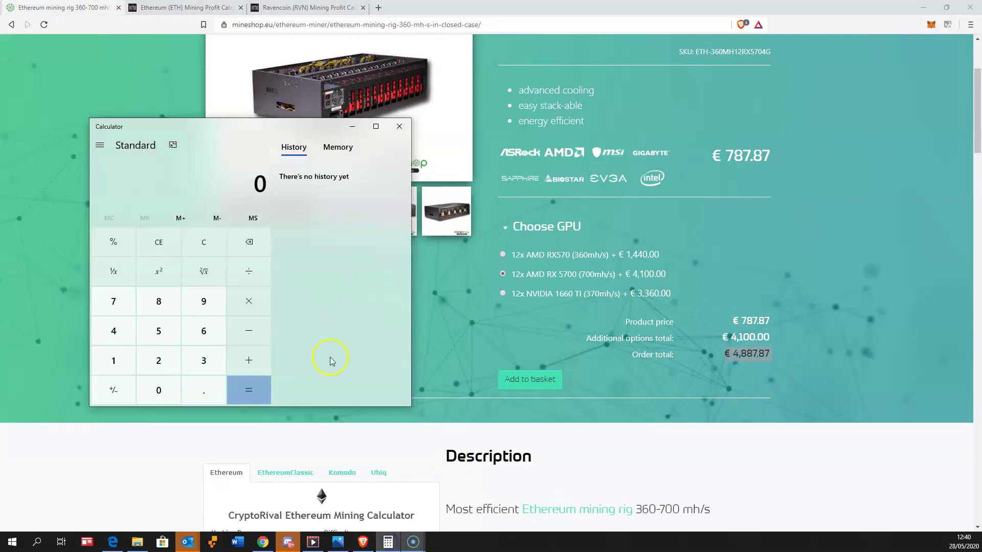
pyautogui.click(122, 331)
pyautogui.doubleClick(161, 305)
pyautogui.click(110, 303)
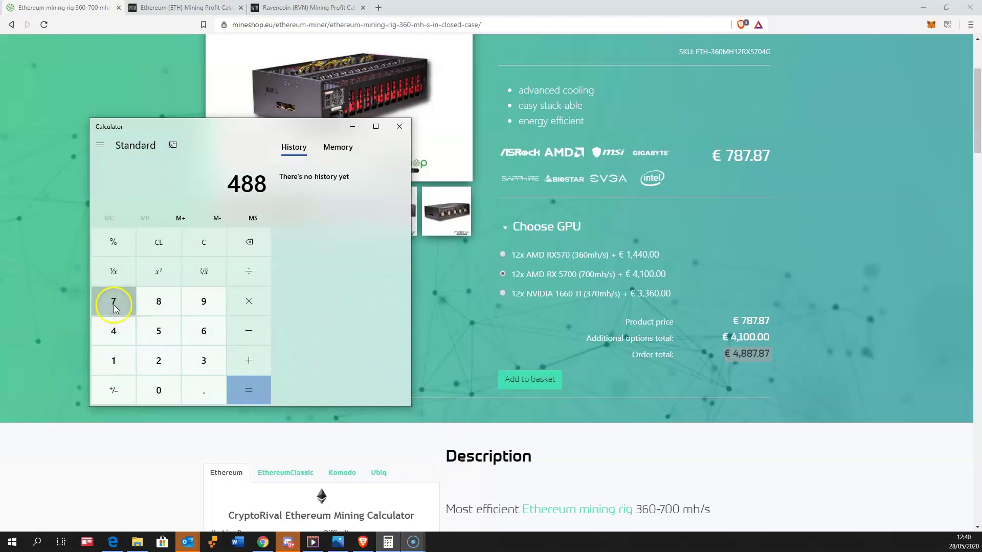
# Divide the RX 5700 rig price in Calculator by its daily Ethereum revenue of 10.46
pyautogui.click(174, 8)
pyautogui.click(388, 544)
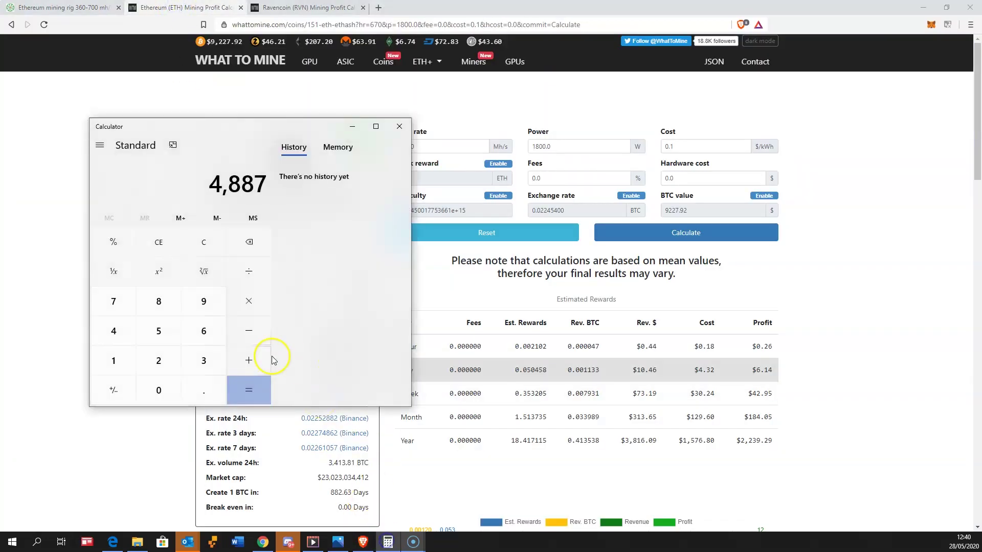
pyautogui.click(249, 272)
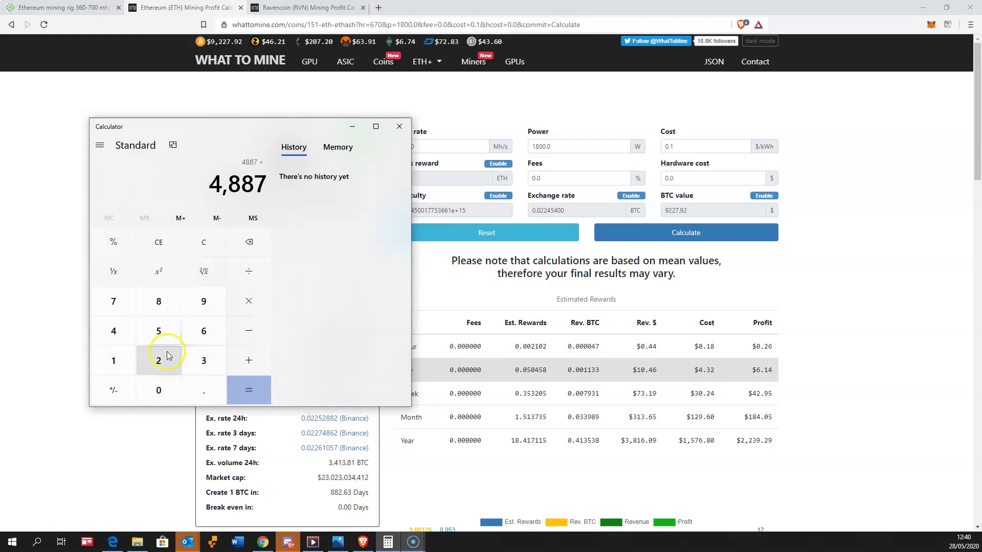
pyautogui.click(113, 361)
pyautogui.click(153, 391)
pyautogui.click(203, 390)
pyautogui.click(126, 335)
pyautogui.click(210, 339)
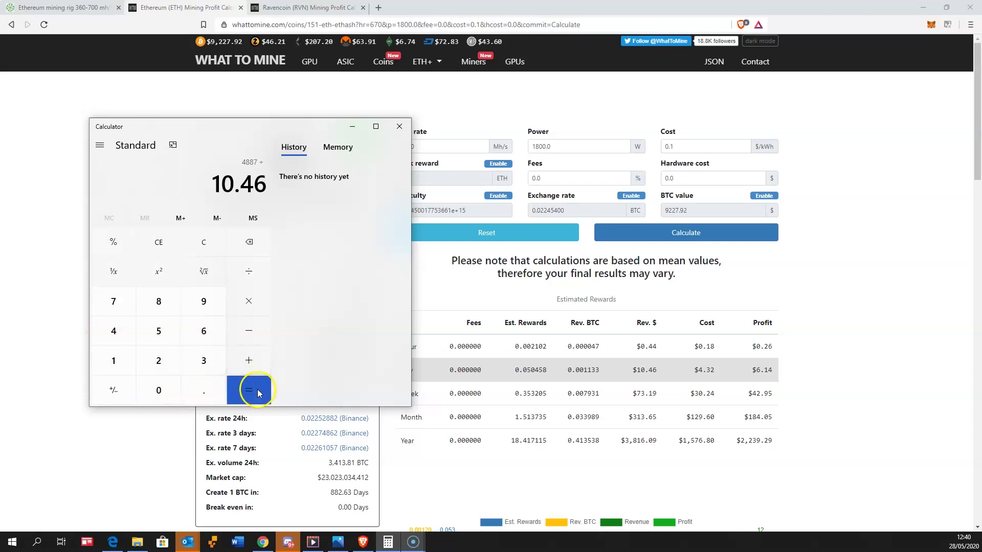
pyautogui.click(258, 394)
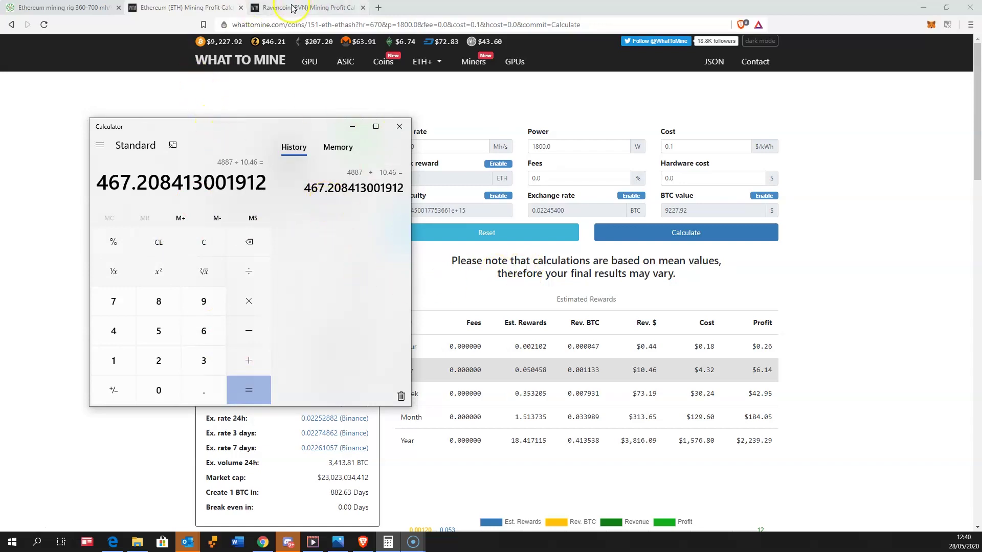
# Choose the 12x NVIDIA 1660 TI option on the mineshop page and enter its order total, 4147, in a cleared Calculator
pyautogui.click(80, 7)
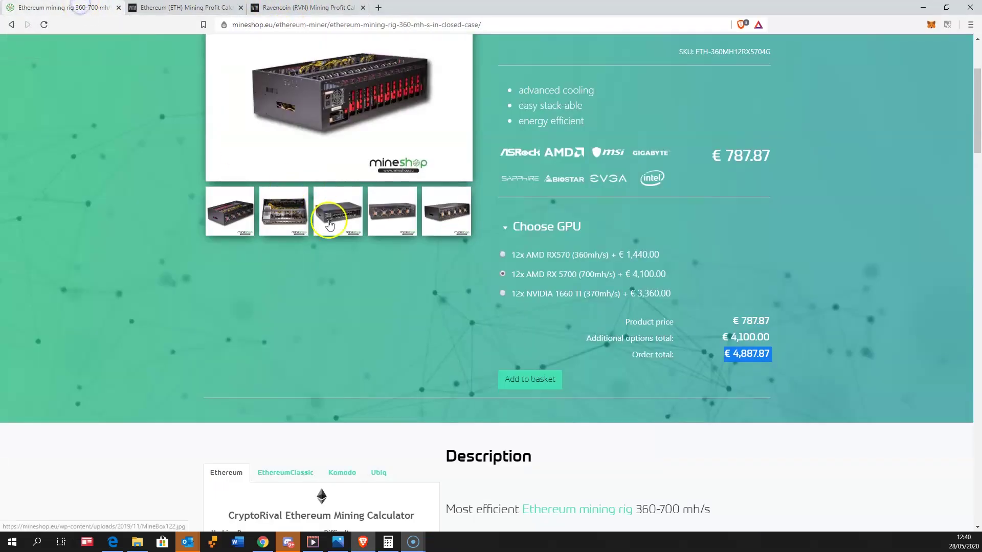
pyautogui.click(503, 293)
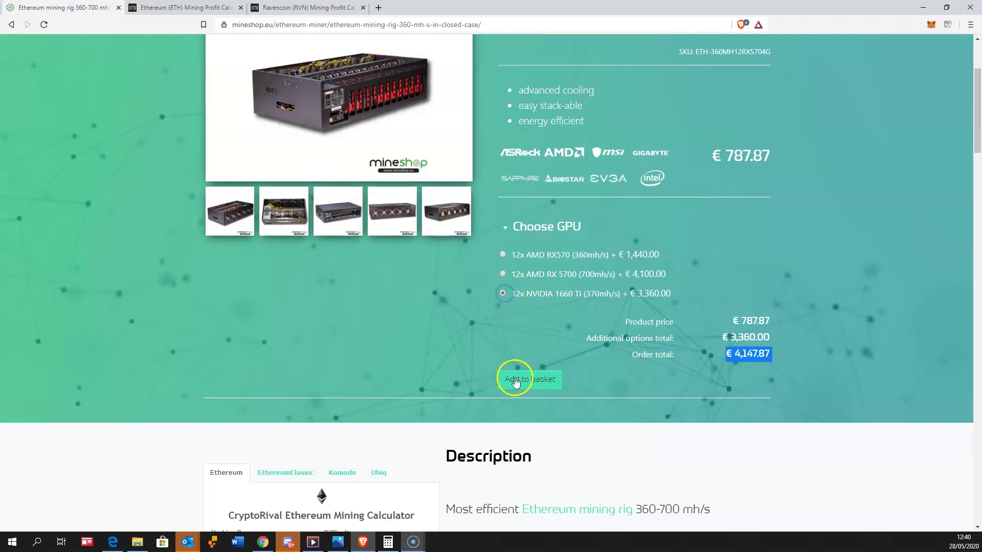
pyautogui.click(388, 542)
pyautogui.click(159, 242)
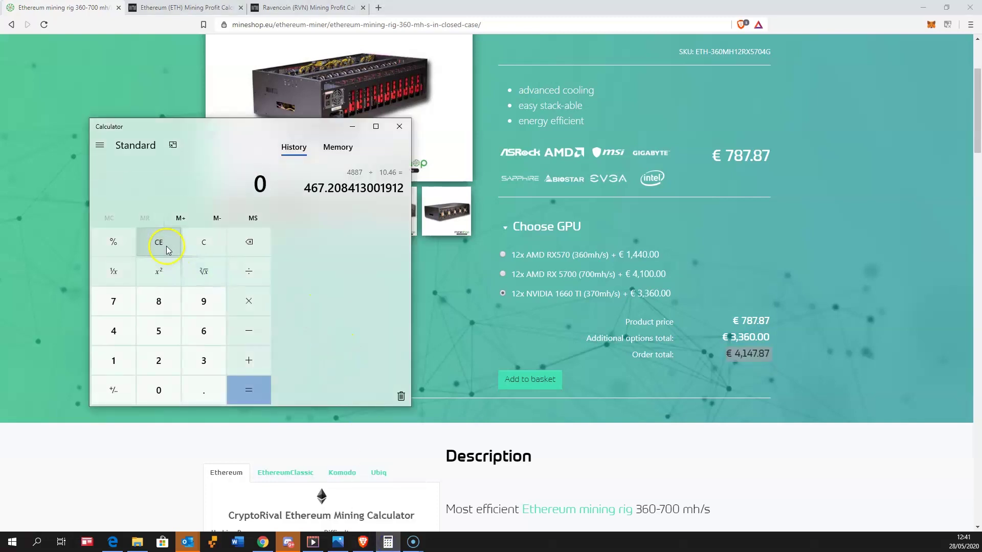
pyautogui.click(114, 331)
pyautogui.click(114, 361)
pyautogui.click(113, 331)
pyautogui.click(113, 302)
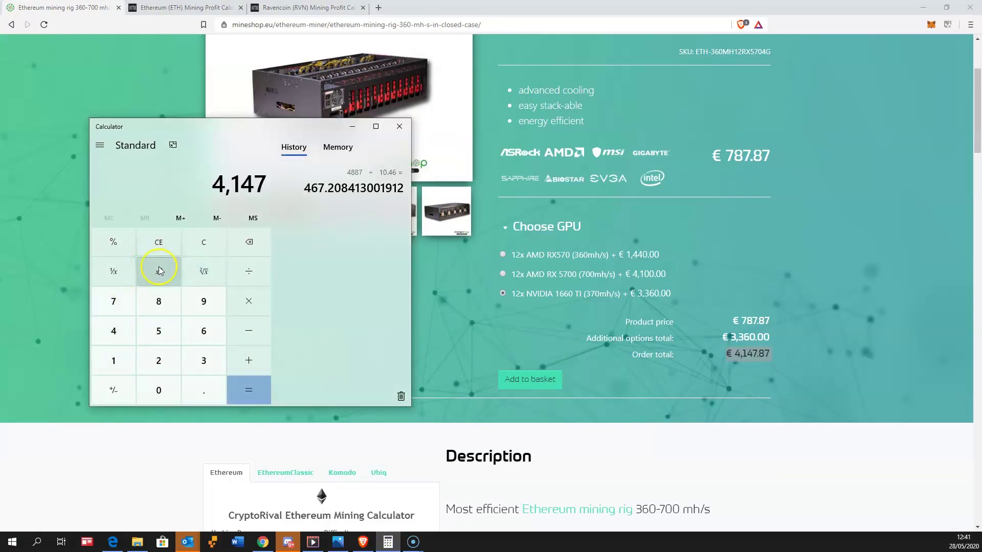
# Return to the Ravencoin profit calculation for the 1660 Ti rig's daily revenue and bring Calculator in front of it
pyautogui.click(300, 8)
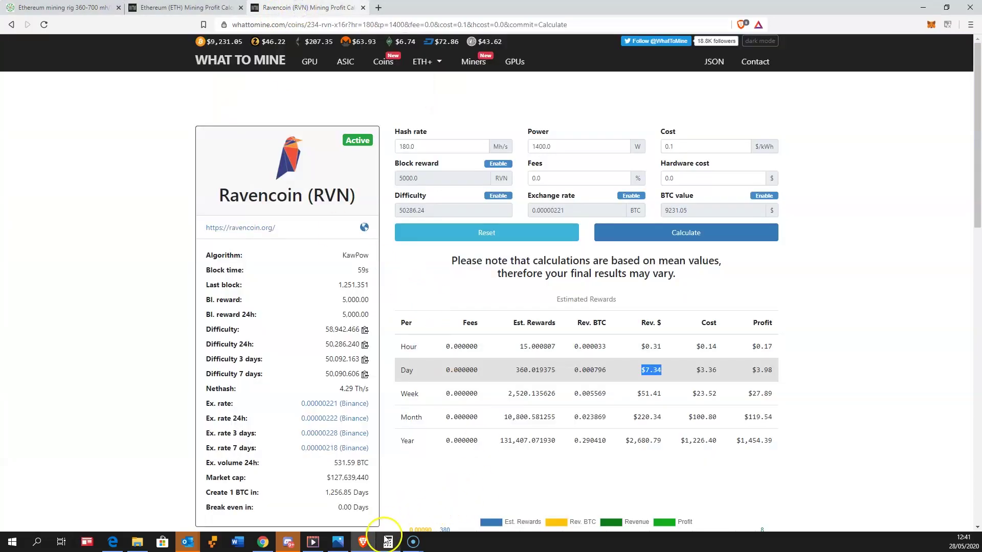
pyautogui.click(388, 542)
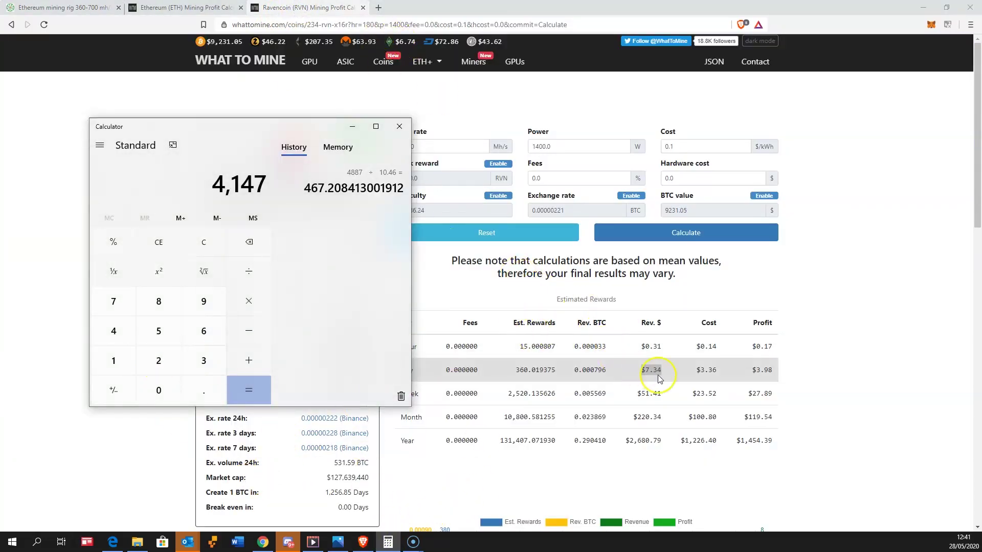
pyautogui.click(115, 303)
pyautogui.click(203, 391)
pyautogui.click(203, 361)
pyautogui.click(123, 332)
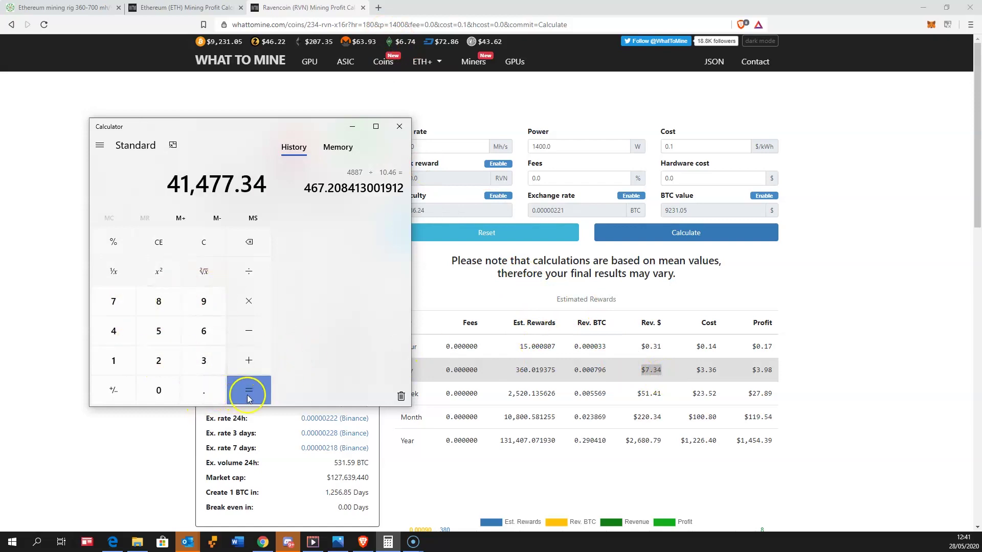
pyautogui.click(158, 242)
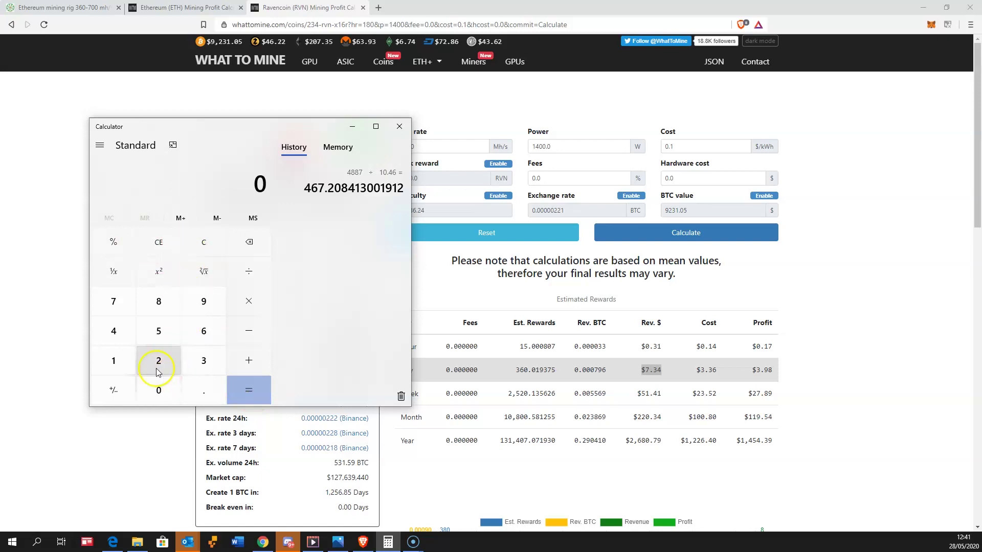
# Divide the 1660 Ti rig price of 4147 in Calculator by its daily Ravencoin revenue of 7.34
pyautogui.click(119, 335)
pyautogui.press('1')
pyautogui.click(117, 339)
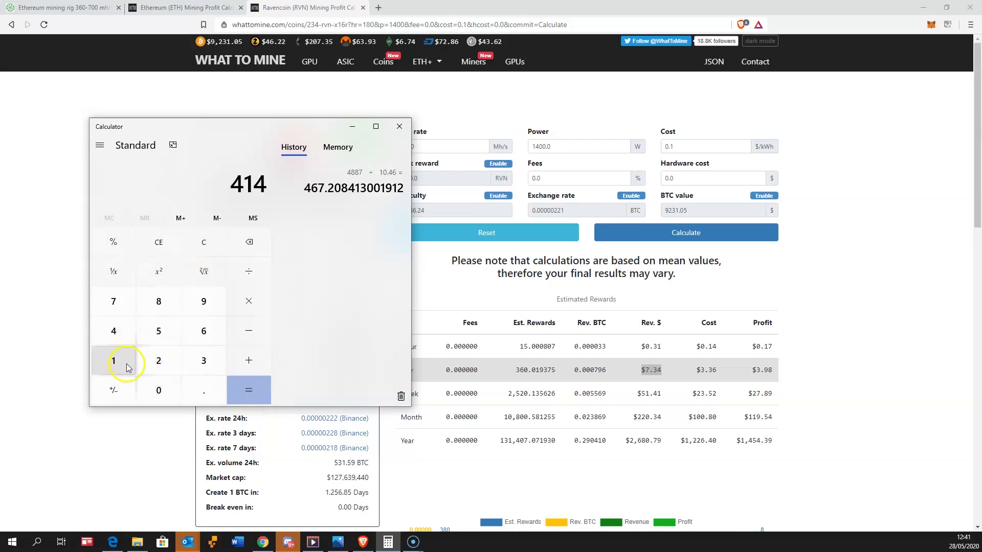
pyautogui.click(119, 305)
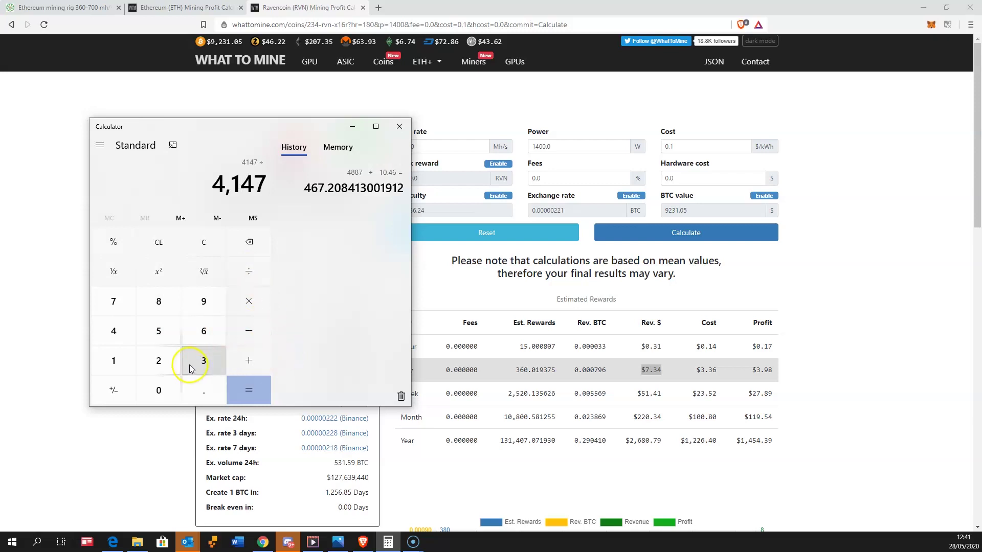
pyautogui.click(125, 312)
pyautogui.click(201, 390)
pyautogui.click(203, 358)
pyautogui.click(128, 330)
pyautogui.click(250, 392)
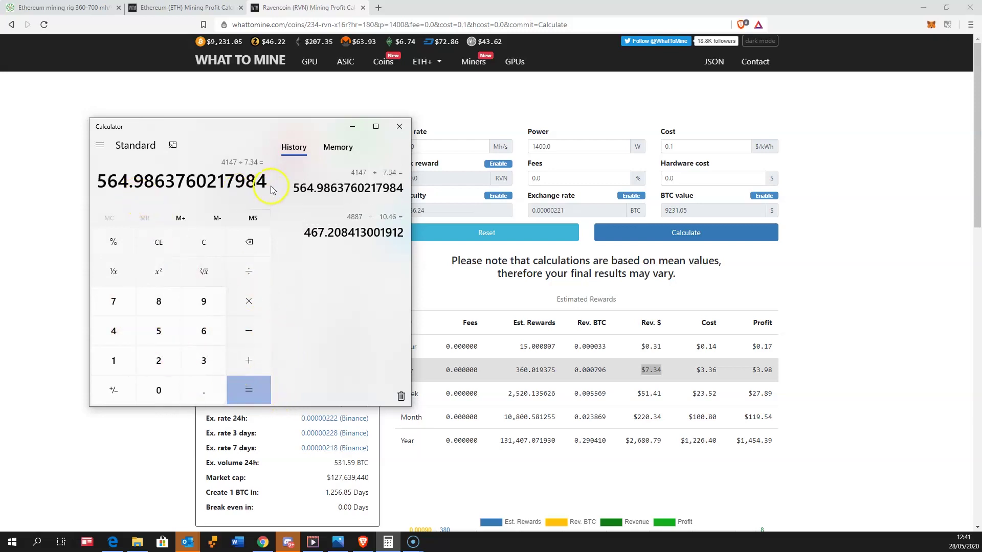